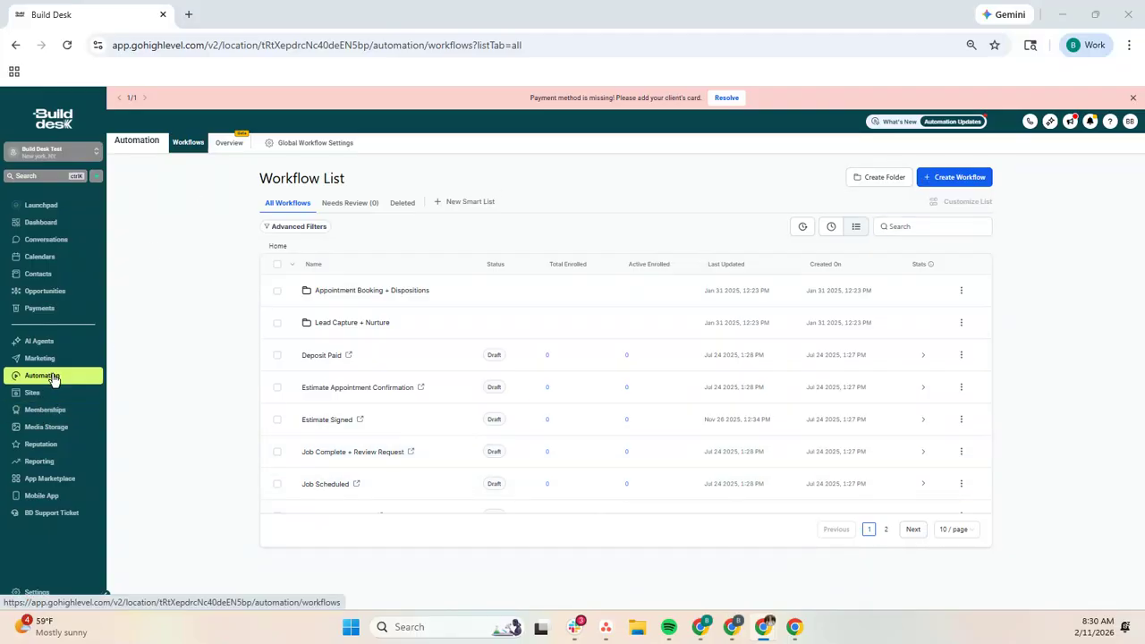
# Step: Start a new workflow from a template and browse the available recipes in the template library
pyautogui.click(950, 177)
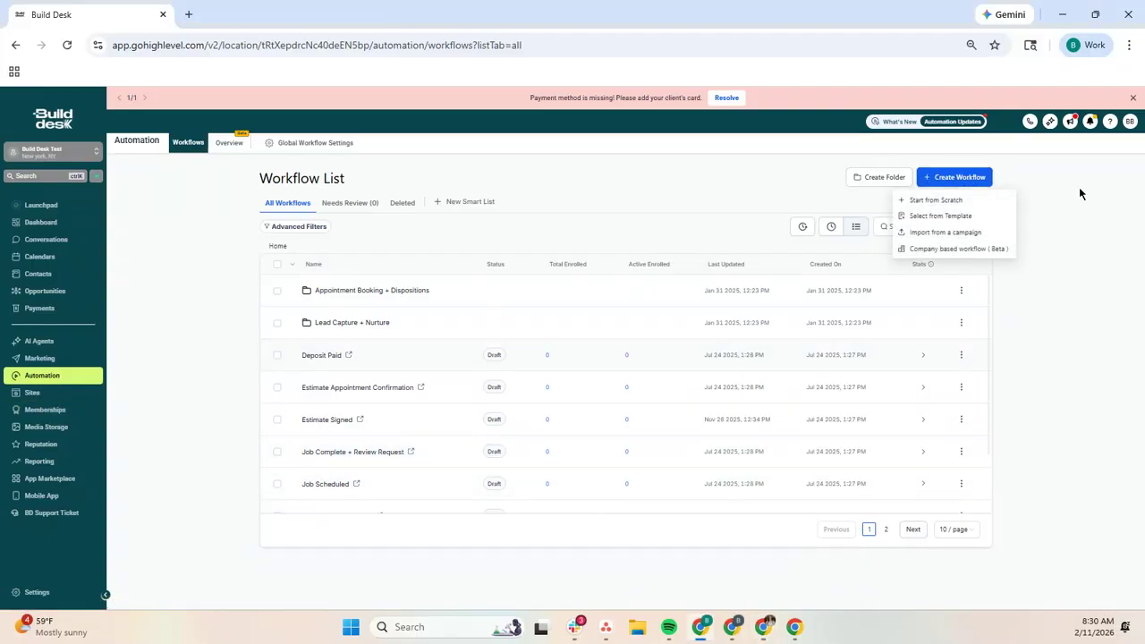
pyautogui.click(954, 218)
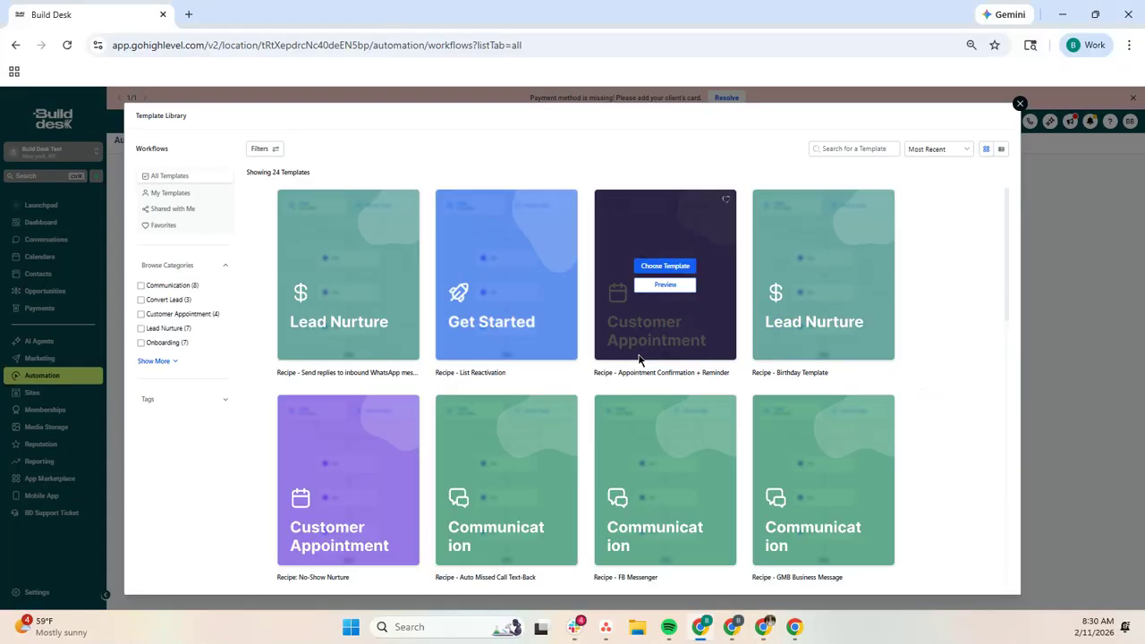
pyautogui.scroll(-3, 639, 358)
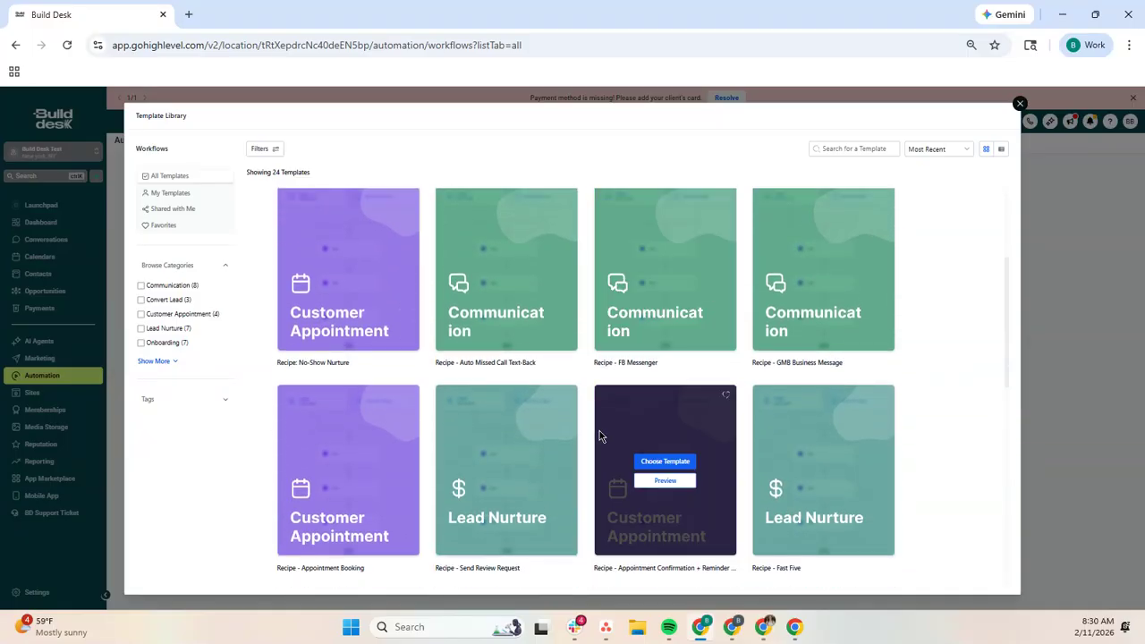
pyautogui.scroll(-1, 539, 429)
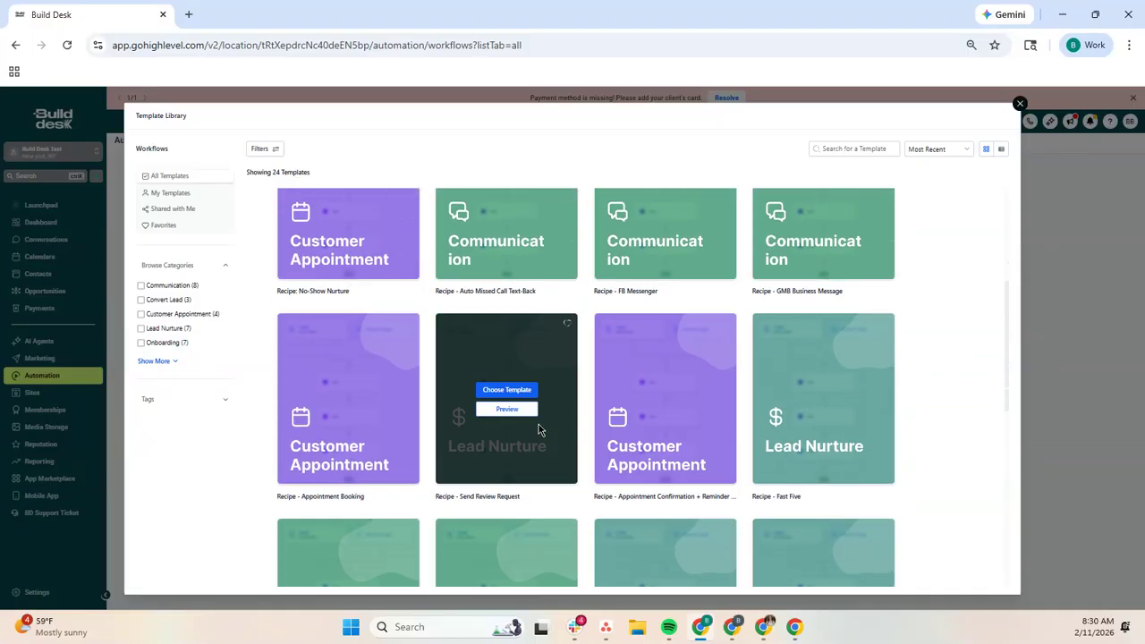
pyautogui.scroll(1, 539, 430)
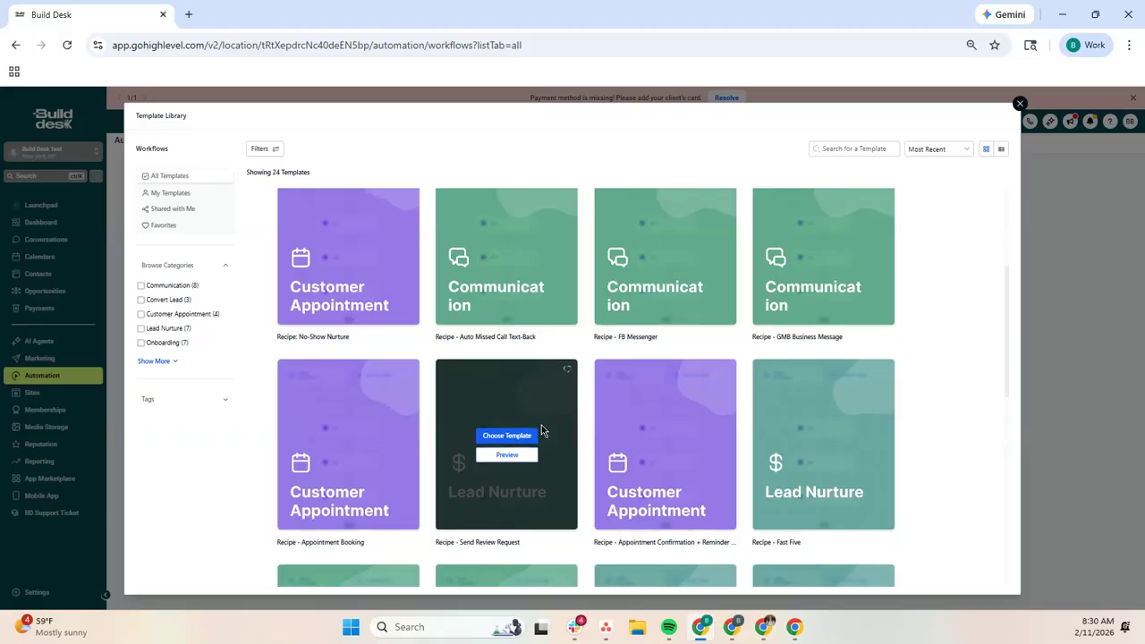
pyautogui.scroll(-3, 537, 428)
pyautogui.scroll(-1, 535, 425)
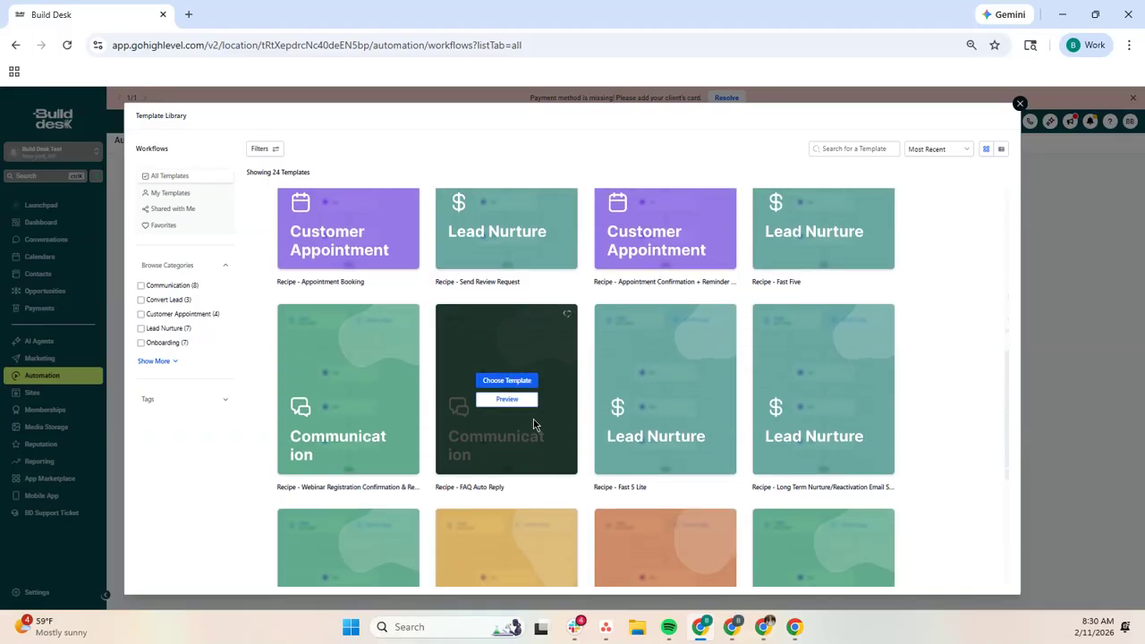
pyautogui.scroll(-2, 534, 424)
pyautogui.scroll(3, 899, 304)
# Step: Search the template library for "fac" and choose the "Recipe - Facebook comment automation" template
pyautogui.click(888, 148)
pyautogui.write('fb')
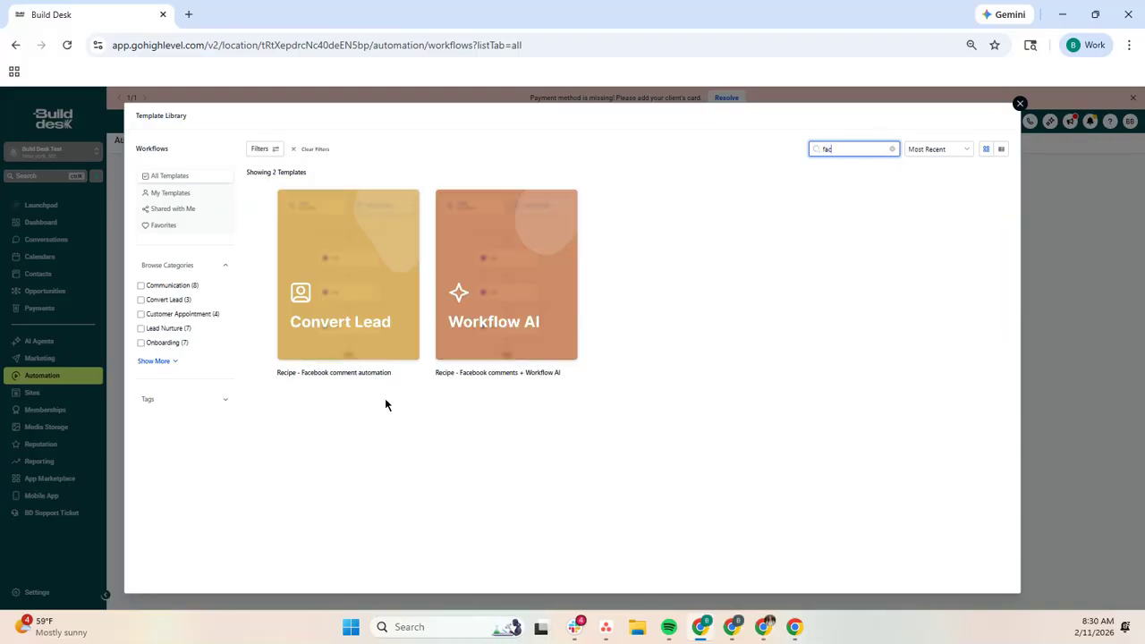
pyautogui.moveTo(539, 372)
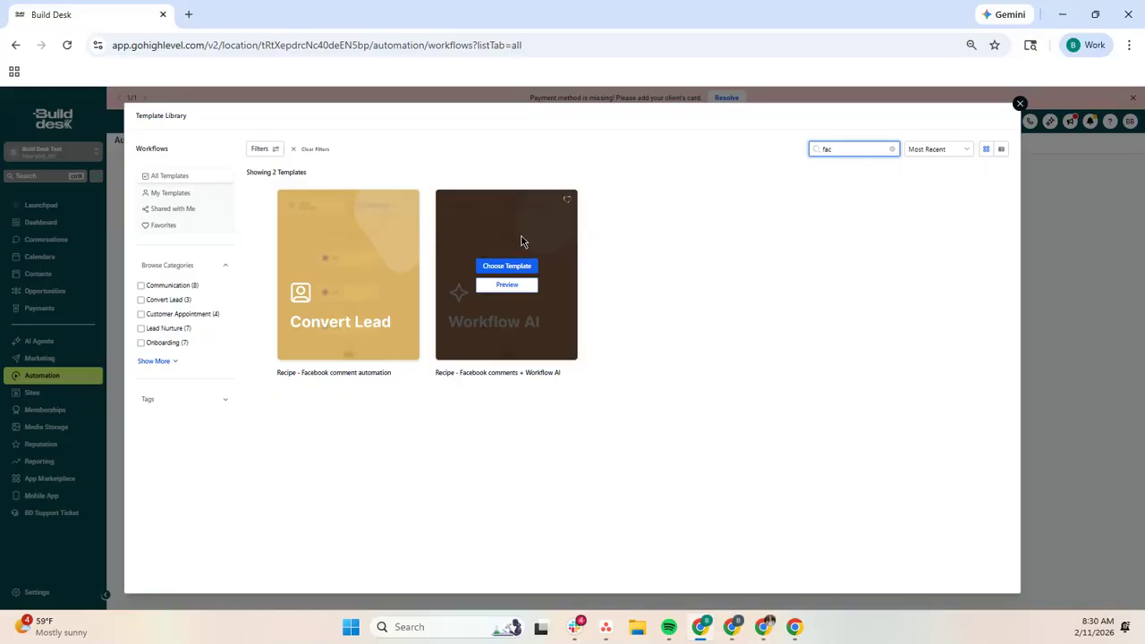
pyautogui.moveTo(293, 276)
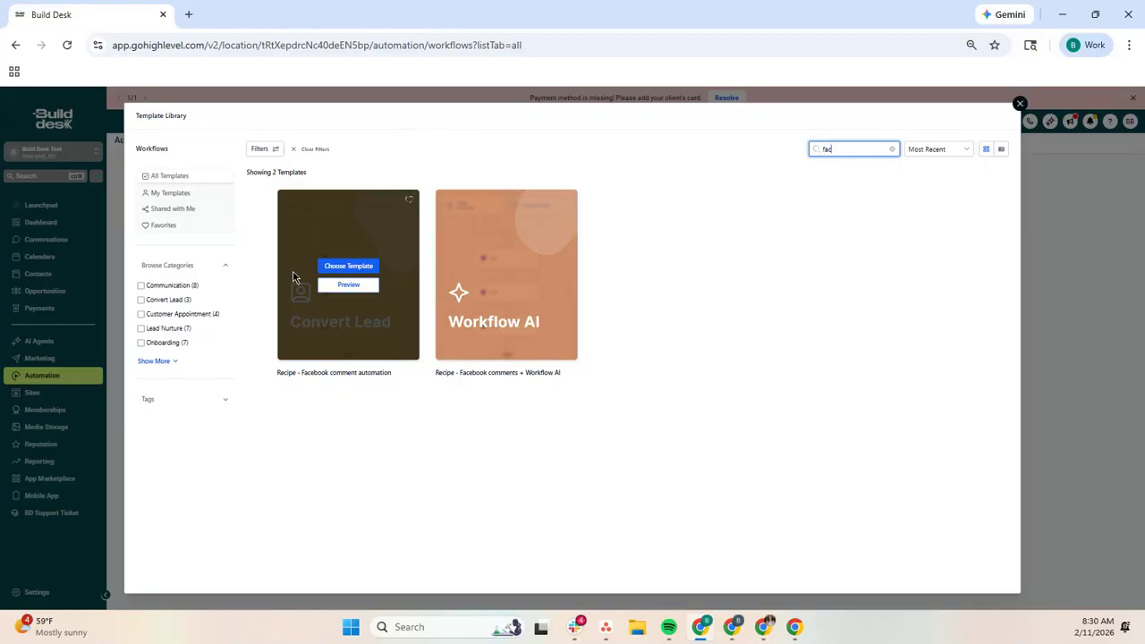
pyautogui.click(357, 268)
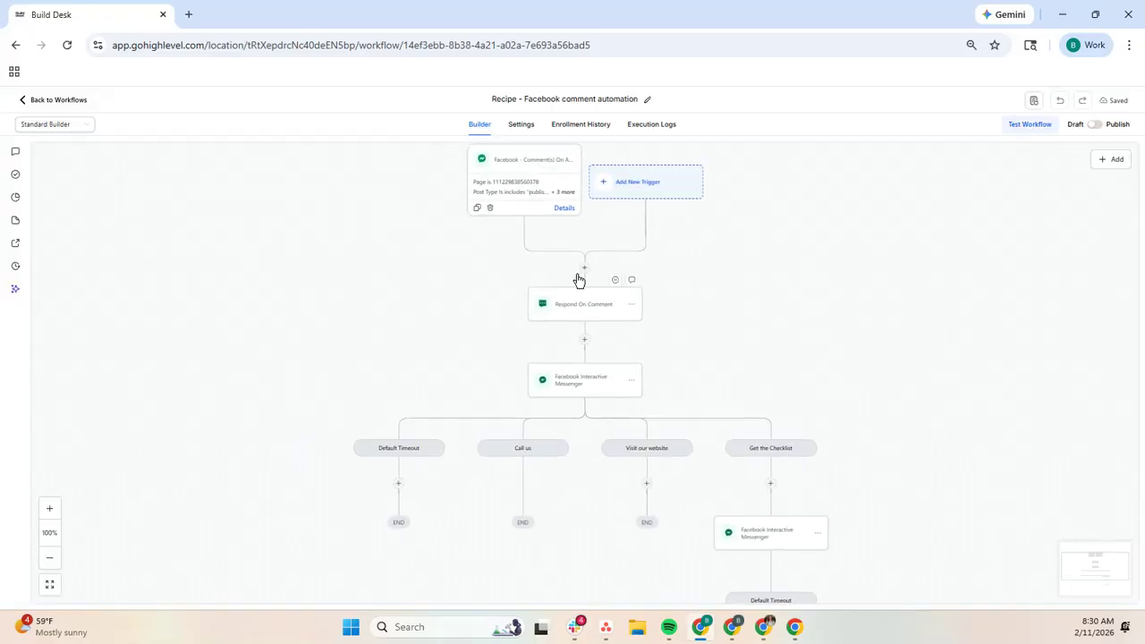
# Step: Remove the Post is filter from the Facebook comment trigger, replace the Checklist phrase with a new keyword, and save the trigger
pyautogui.click(518, 208)
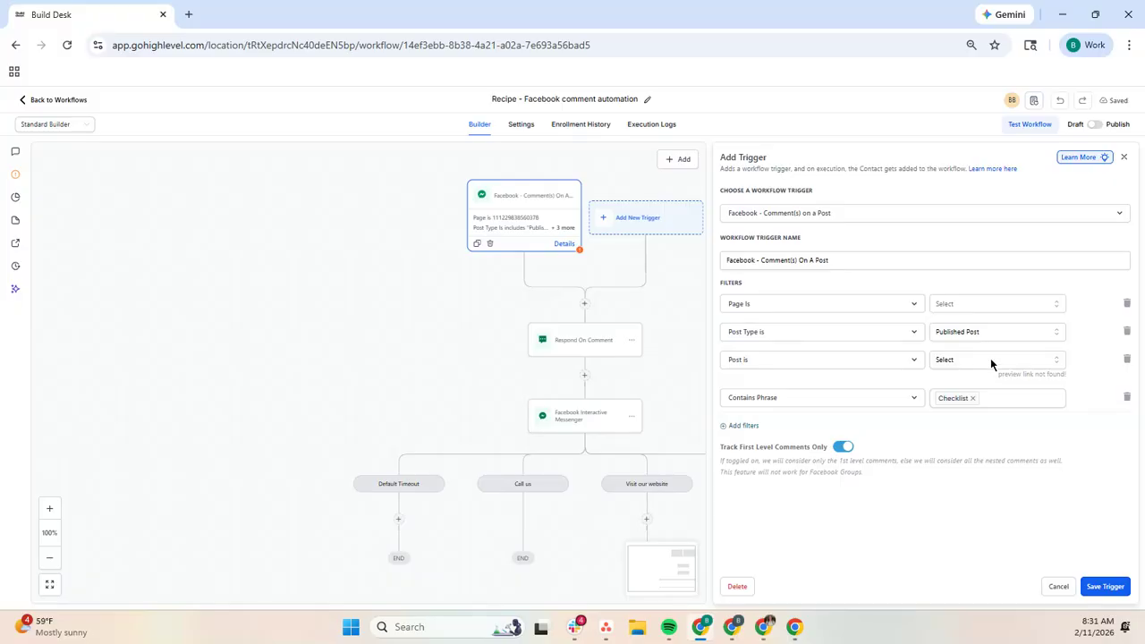
pyautogui.click(1126, 358)
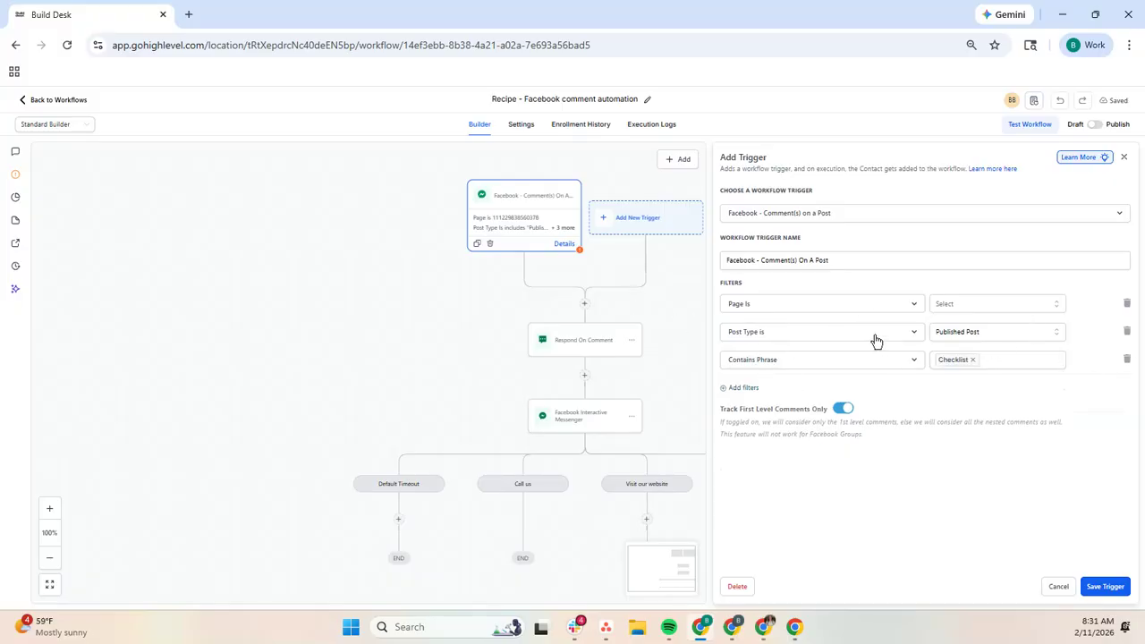
pyautogui.click(979, 361)
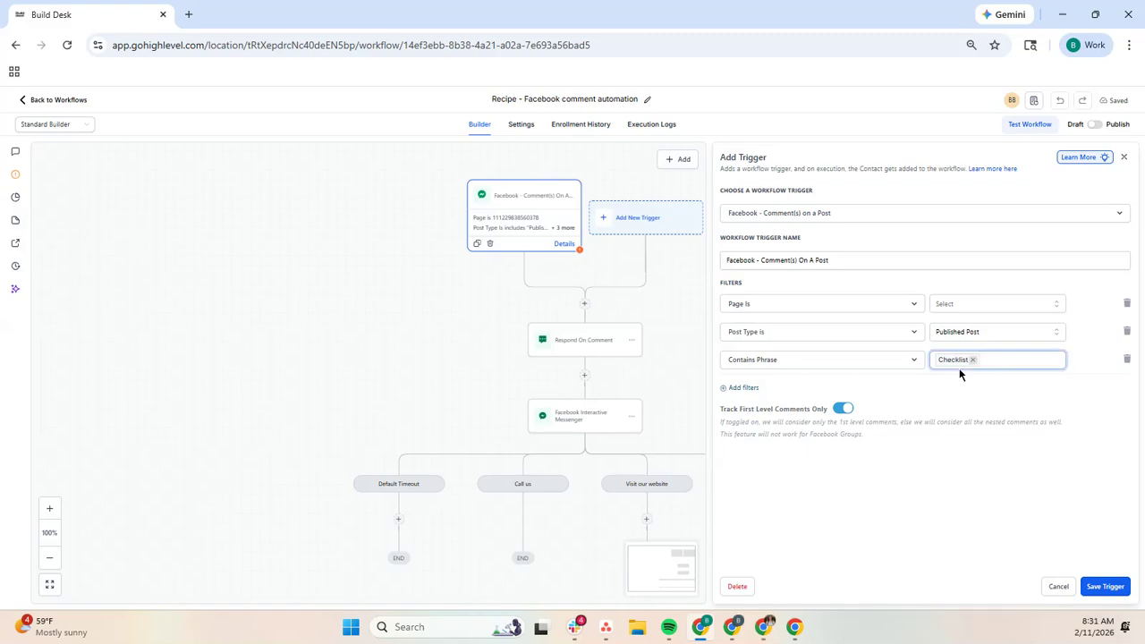
pyautogui.click(974, 361)
pyautogui.write('i')
pyautogui.press('Return')
pyautogui.click(1102, 589)
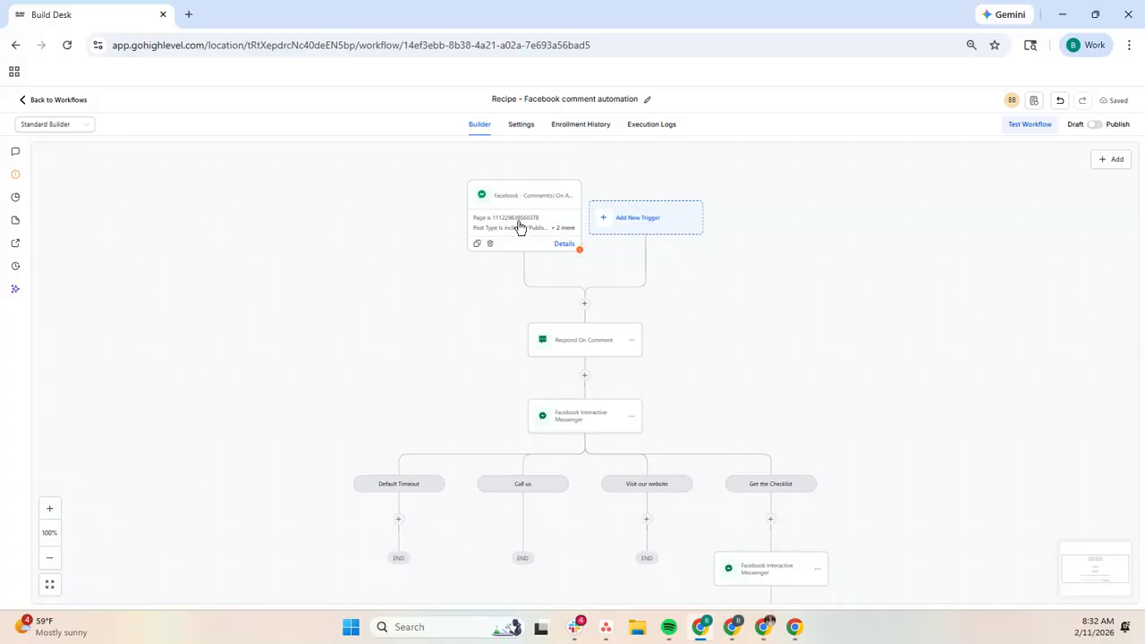
# Step: Review the comment replies and the like comments option in the Respond On Comment action
pyautogui.click(601, 340)
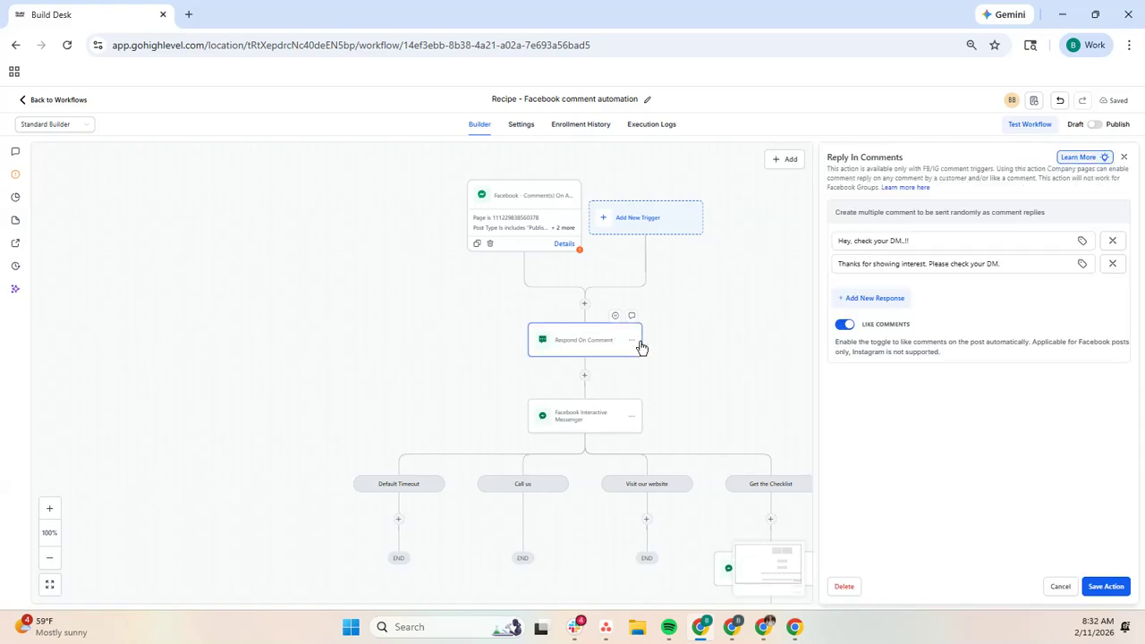
pyautogui.moveTo(923, 240); pyautogui.dragTo(847, 248)
pyautogui.click(936, 240)
pyautogui.moveTo(948, 240); pyautogui.dragTo(839, 240)
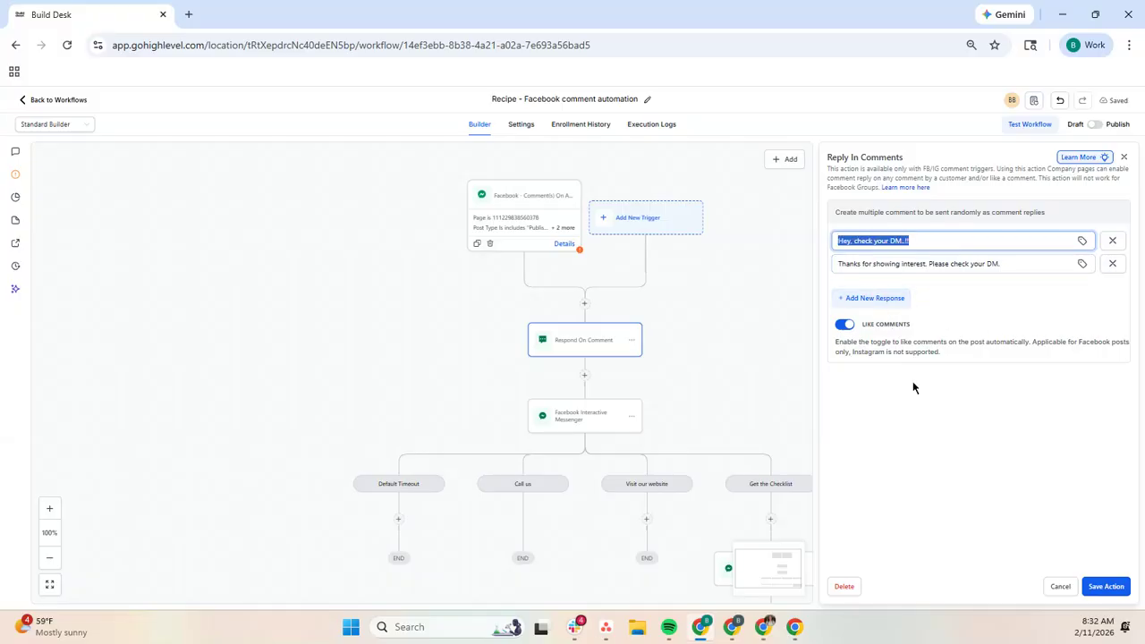
pyautogui.click(935, 242)
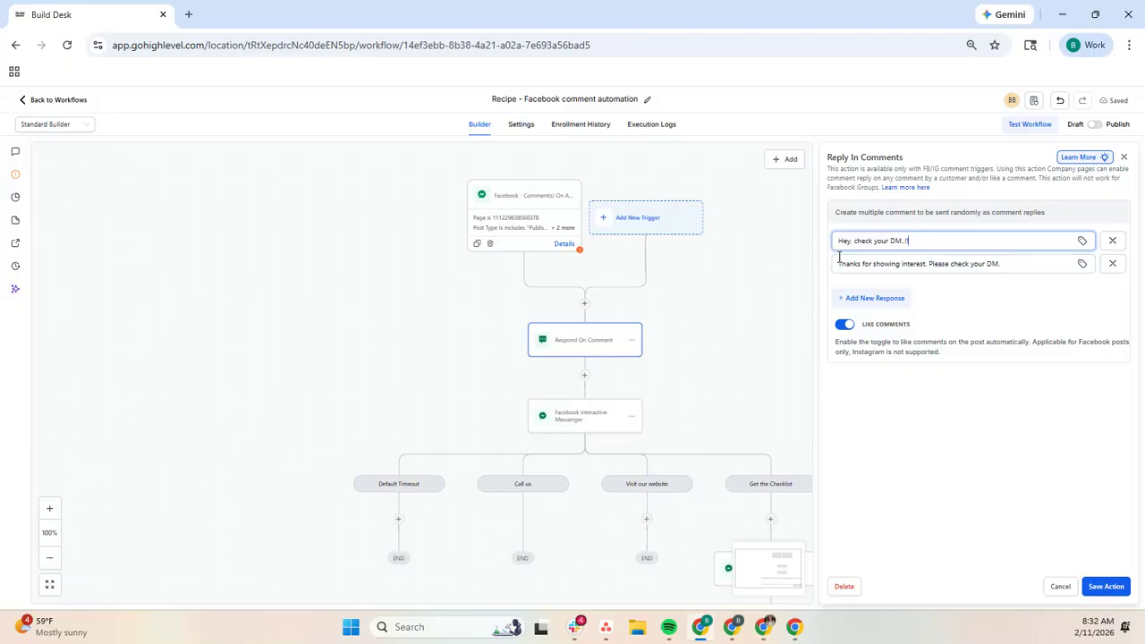
pyautogui.click(599, 415)
pyautogui.click(590, 349)
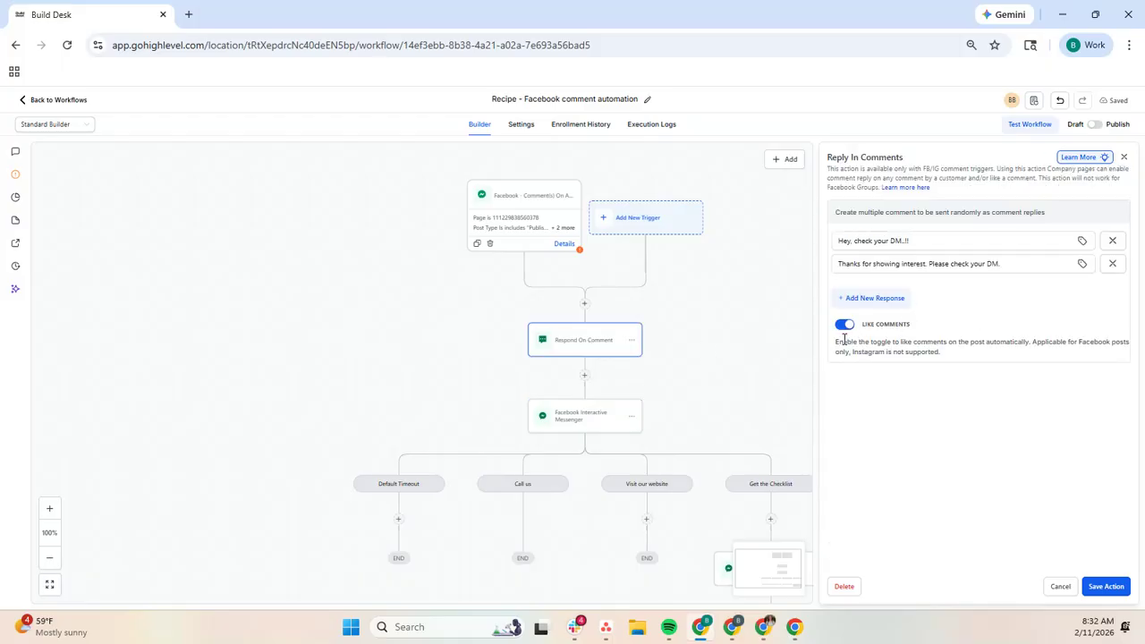
# Step: Open the Facebook Interactive Messenger action that follows the comment reply and review its reply type and message text
pyautogui.click(583, 408)
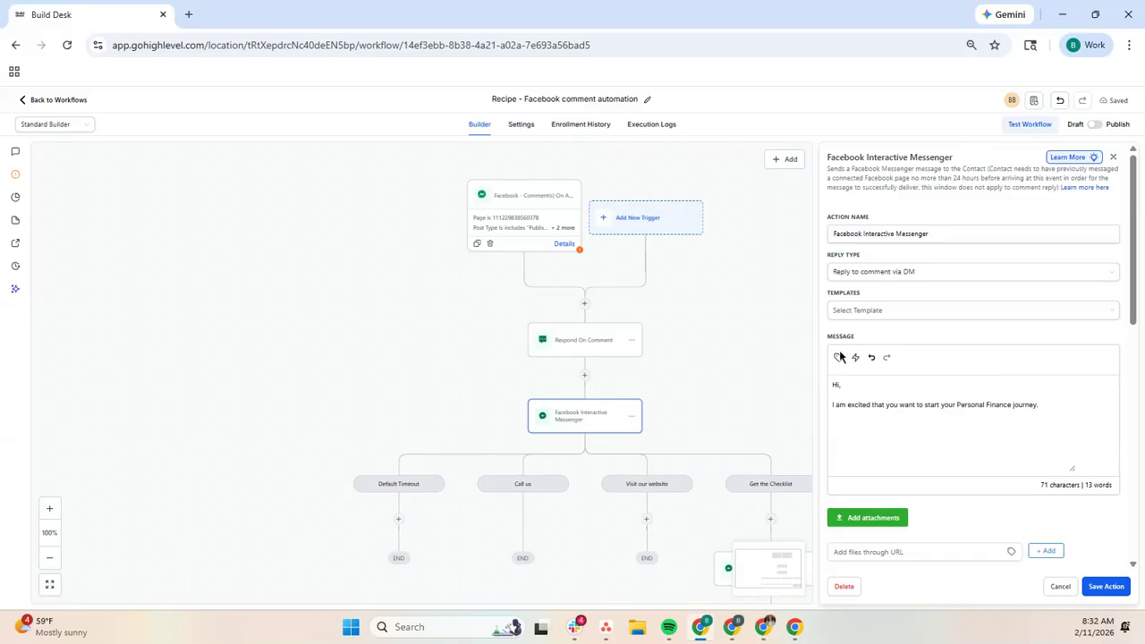
pyautogui.moveTo(840, 405)
pyautogui.mouseDown()
pyautogui.moveTo(1033, 404)
pyautogui.moveTo(820, 403)
pyautogui.mouseUp()
pyautogui.click(1056, 400)
pyautogui.click(971, 405)
# Step: Examine the messenger action's Call us, Visit our website and Get the Checklist buttons, its quick replies and wait time
pyautogui.scroll(-3, 973, 435)
pyautogui.scroll(-1, 975, 437)
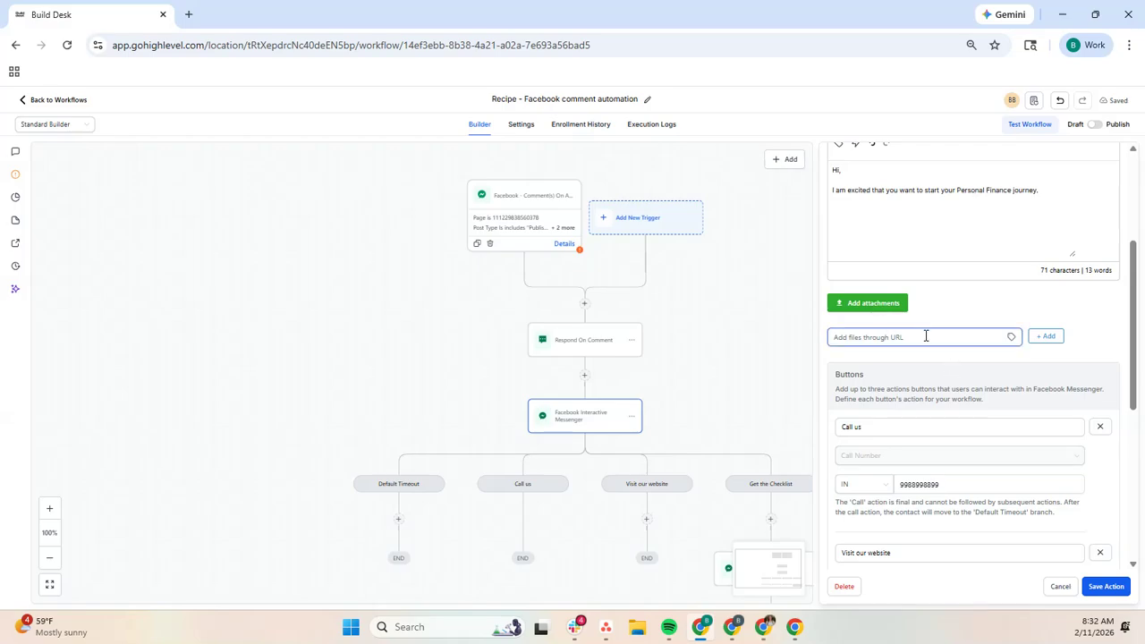
pyautogui.scroll(-2, 928, 338)
pyautogui.scroll(-2, 832, 349)
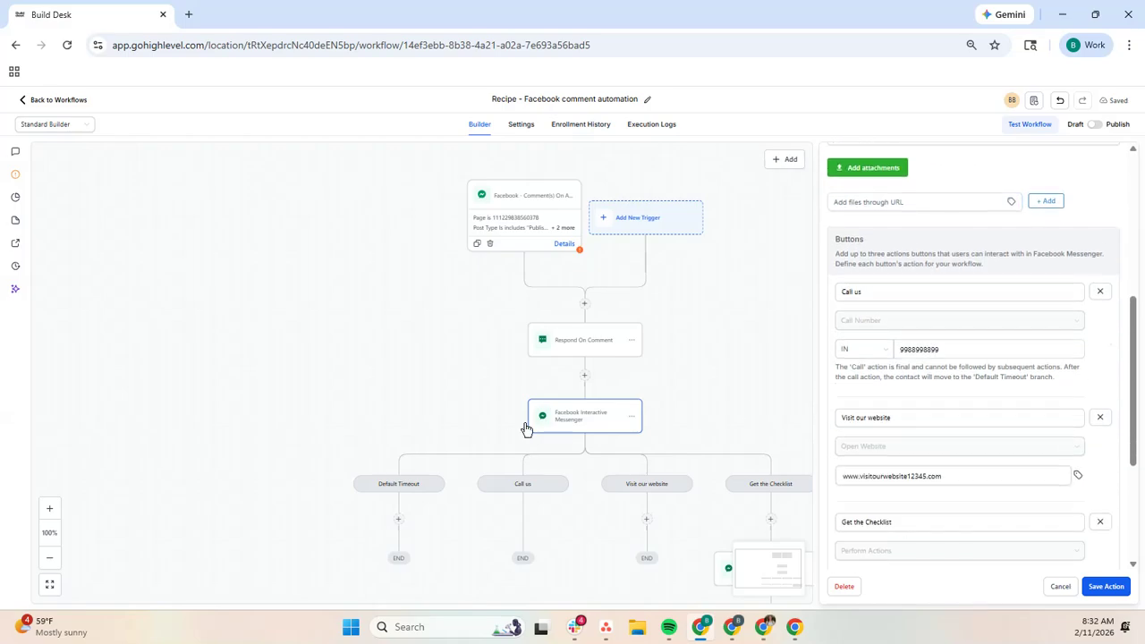
pyautogui.scroll(-1, 725, 469)
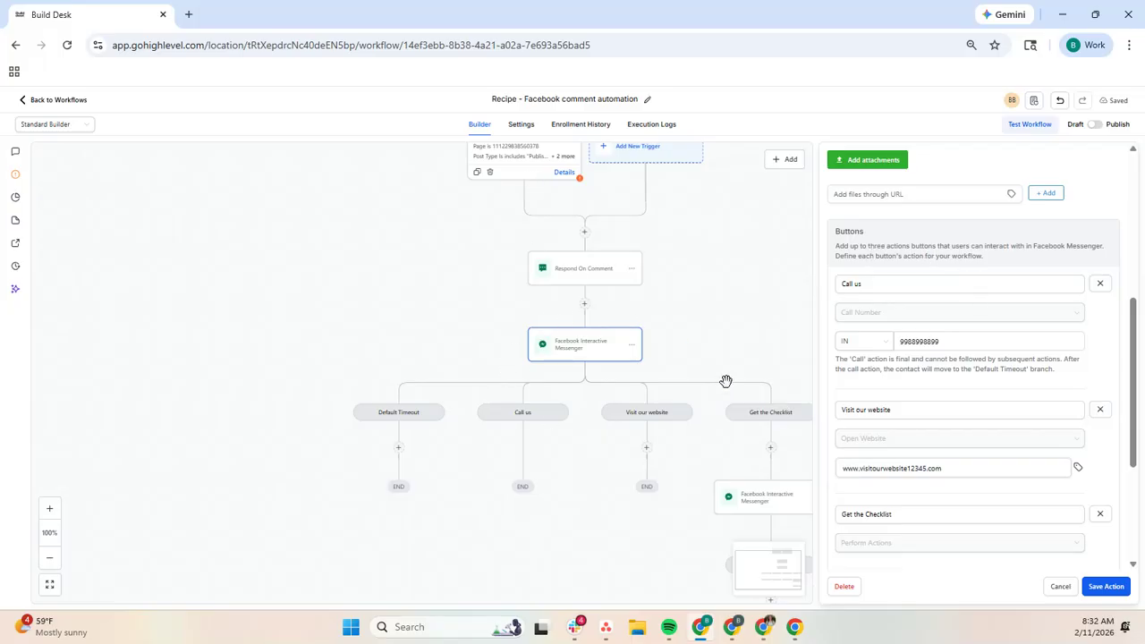
pyautogui.scroll(2, 981, 401)
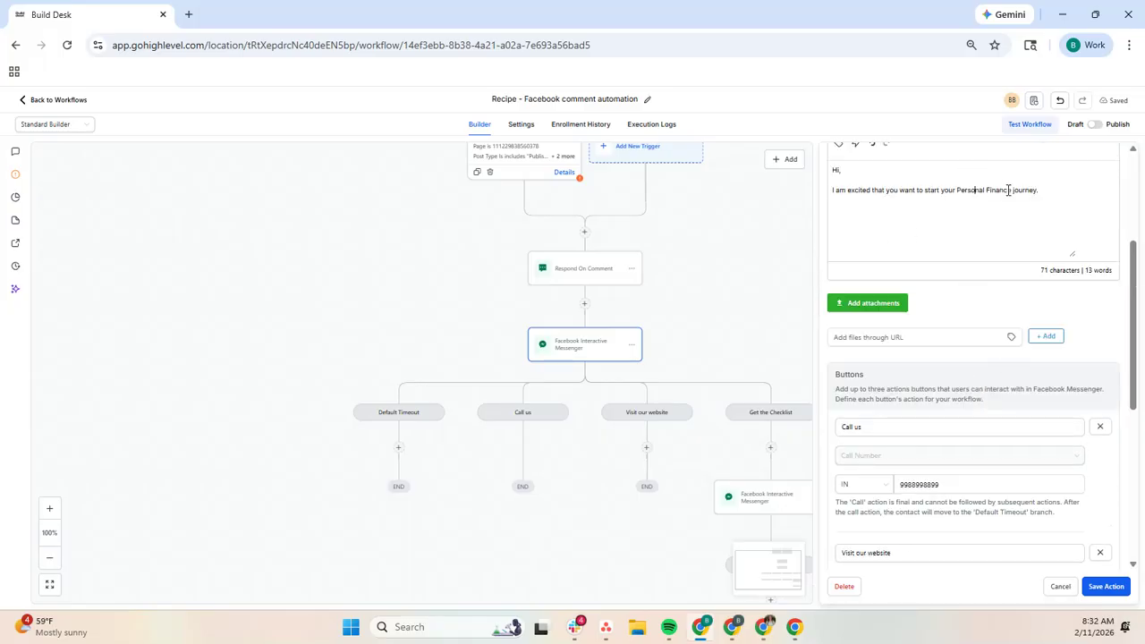
pyautogui.scroll(-3, 1044, 341)
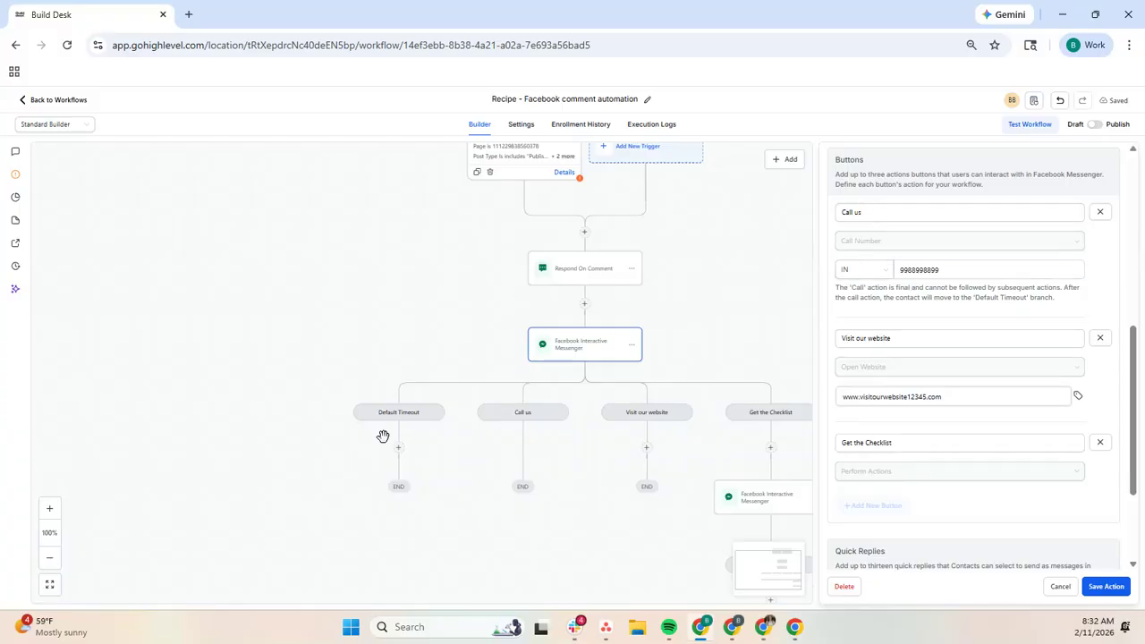
pyautogui.click(913, 264)
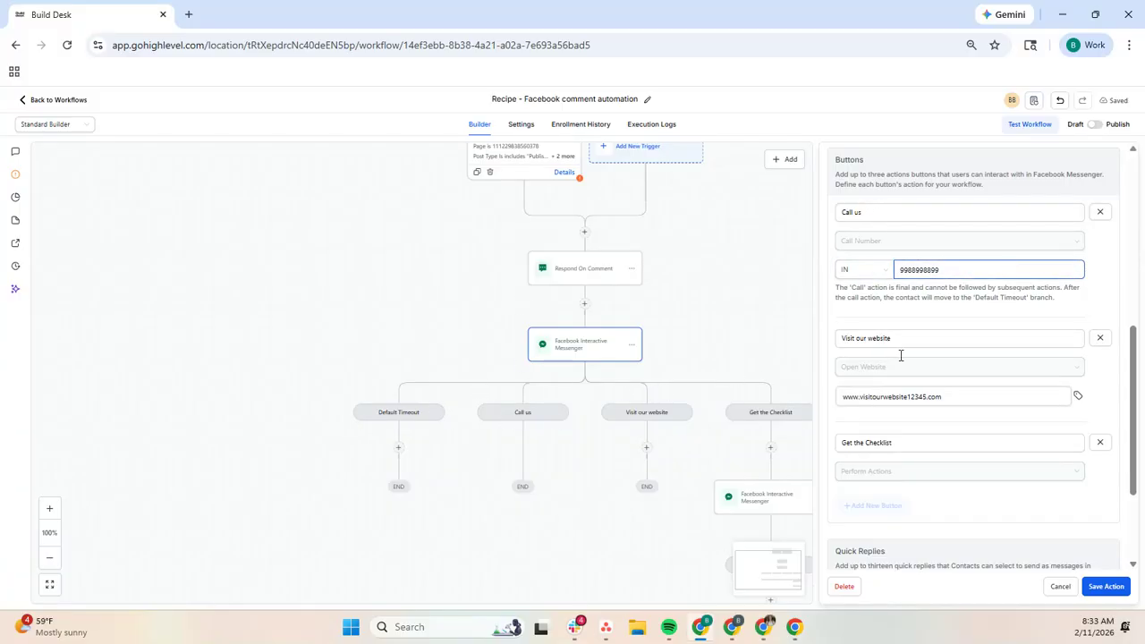
pyautogui.scroll(-2, 971, 429)
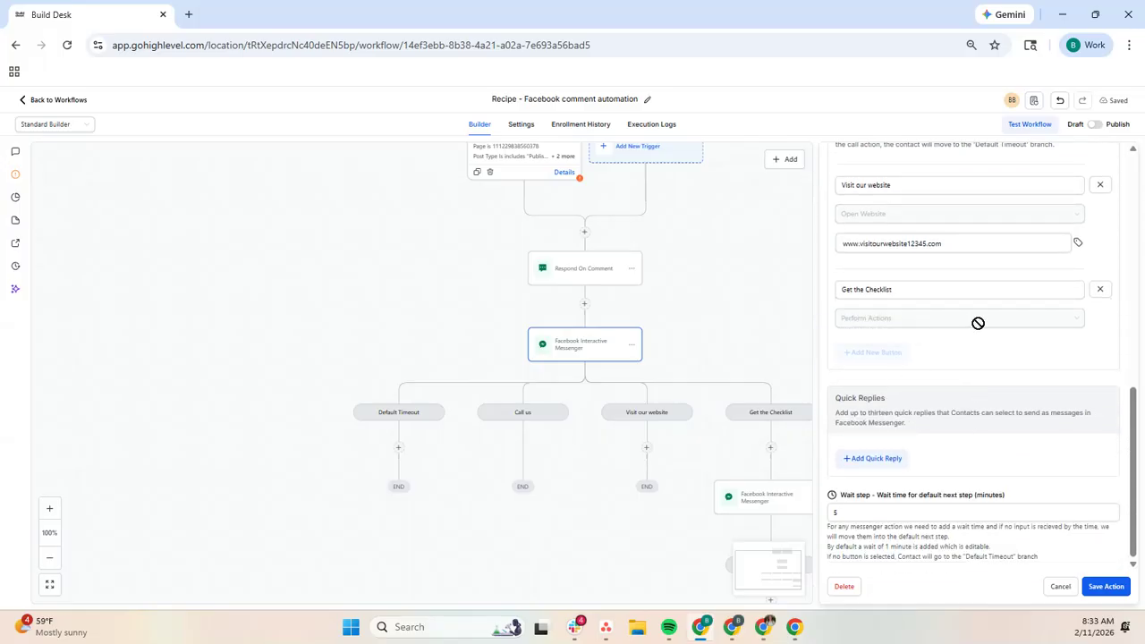
pyautogui.scroll(1, 978, 340)
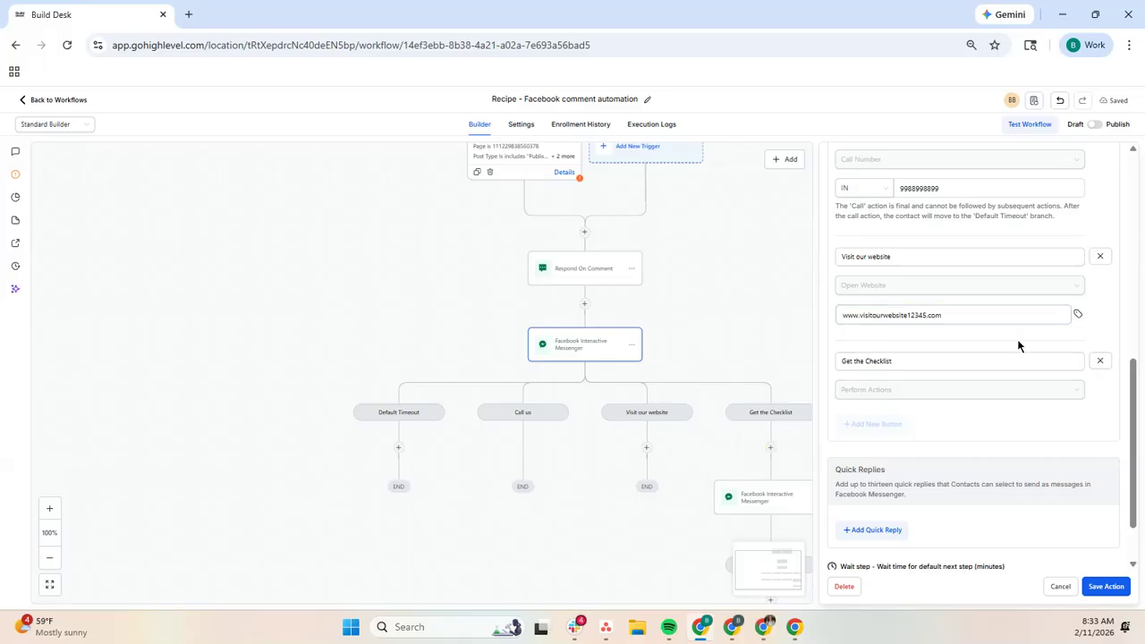
pyautogui.scroll(2, 1002, 338)
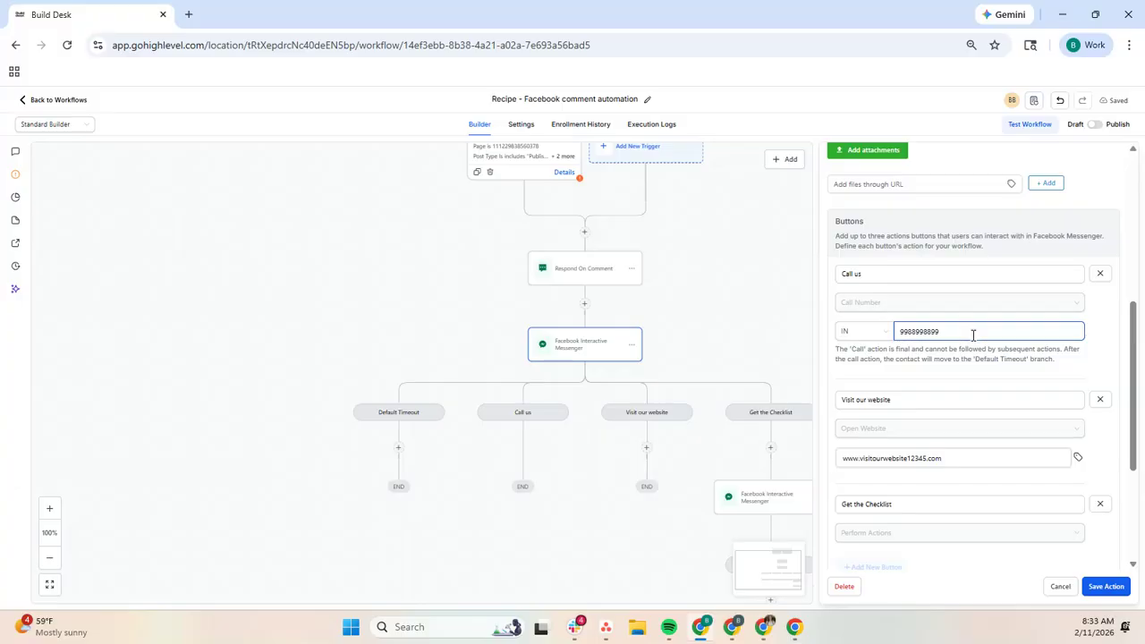
# Step: Try to remove the Call us button from the messenger action, cancelling the removal of the button after it
pyautogui.click(1099, 274)
pyautogui.click(676, 384)
pyautogui.click(1100, 273)
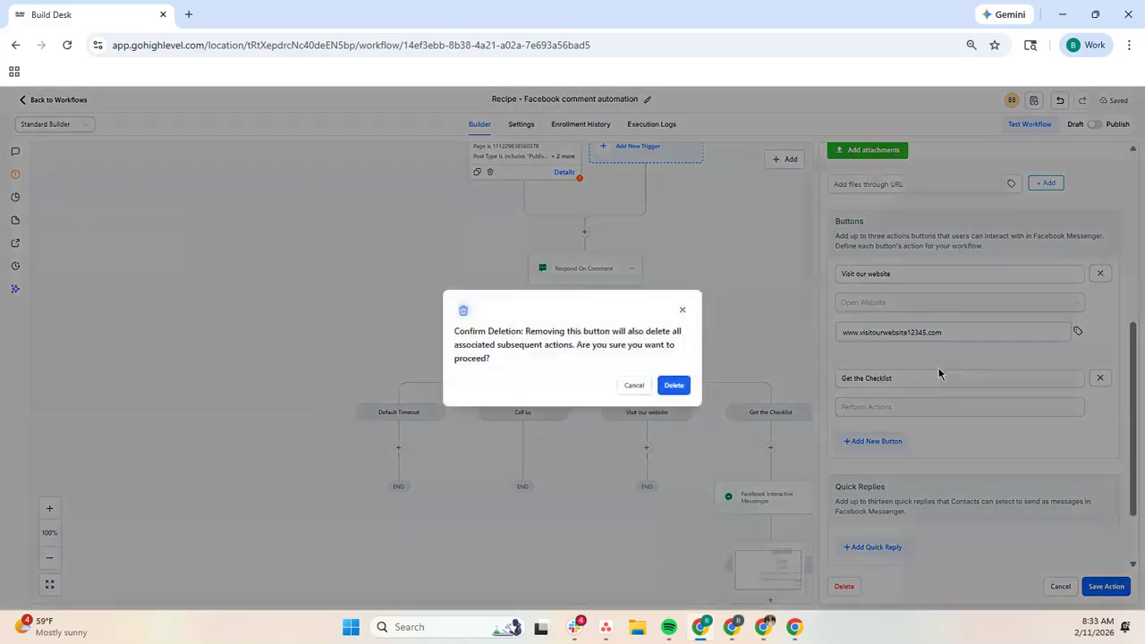
pyautogui.click(626, 390)
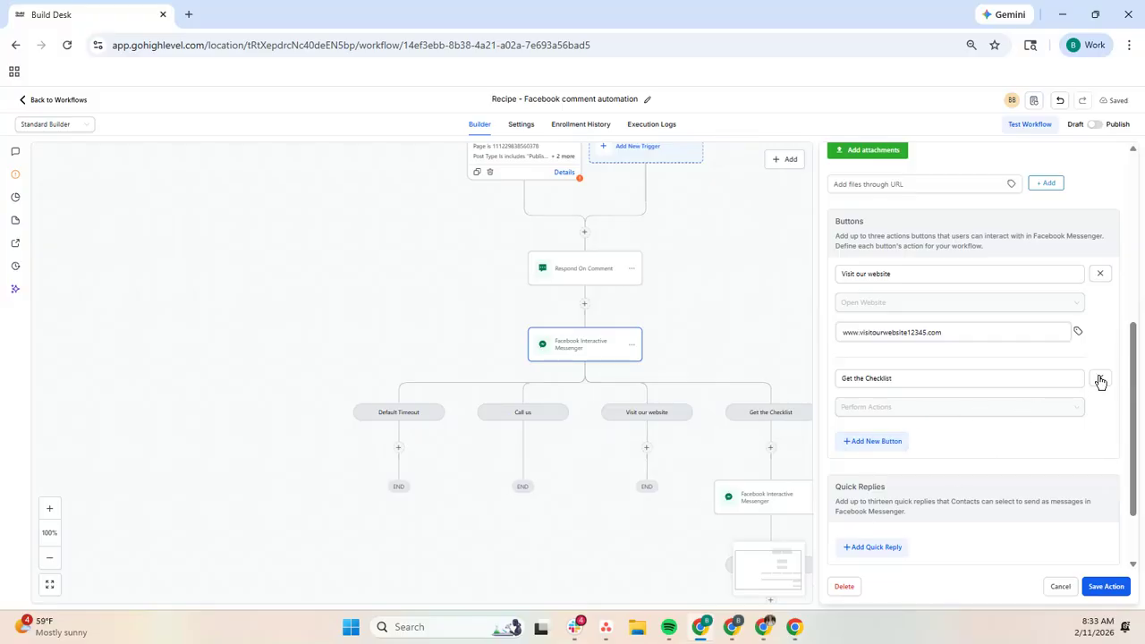
# Step: Open the Facebook Interactive Messenger action under the Get the Checklist branch and review its message and settings
pyautogui.scroll(-1, 754, 453)
pyautogui.moveTo(730, 406); pyautogui.dragTo(580, 369)
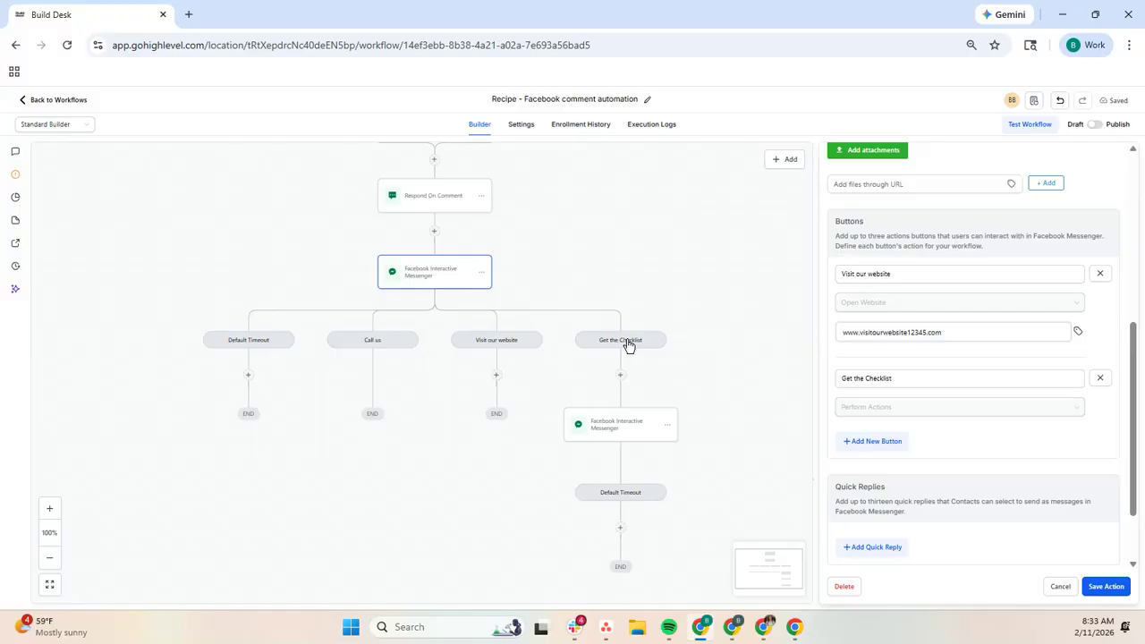
pyautogui.click(615, 432)
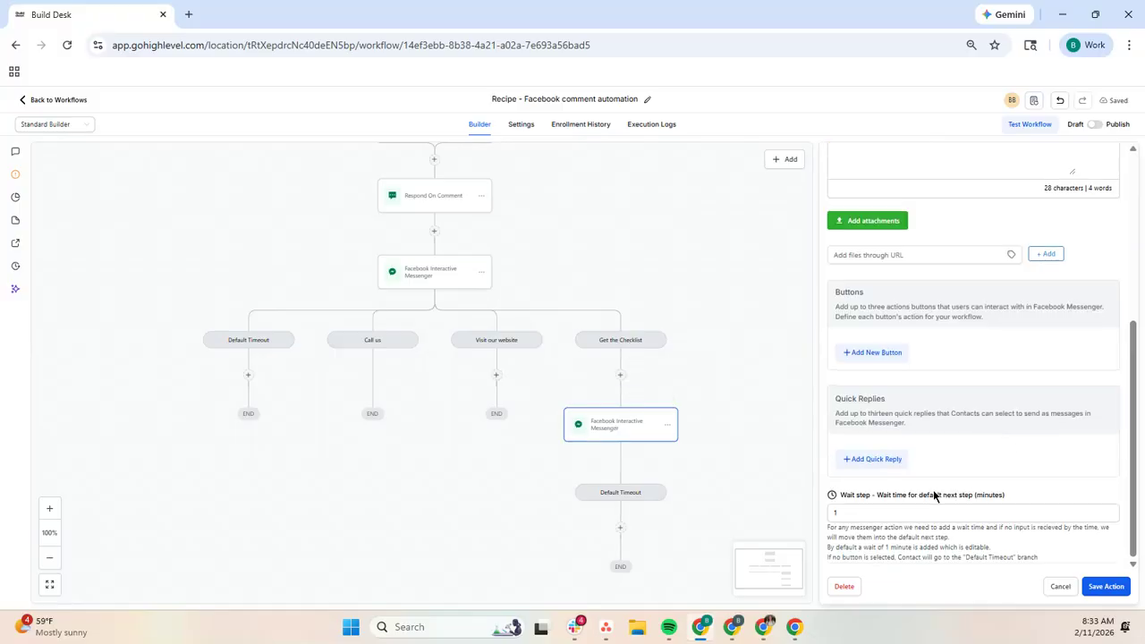
pyautogui.scroll(5, 936, 493)
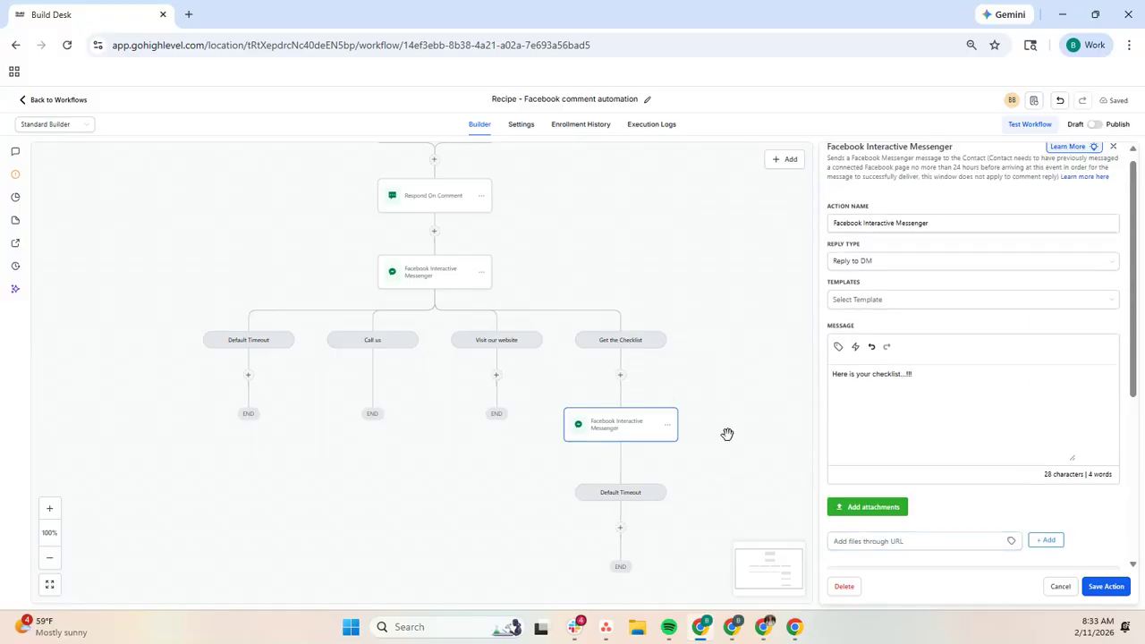
# Step: Reopen the Facebook Interactive Messenger action after the comment reply and delete its Call us button, confirming the deletion
pyautogui.click(526, 343)
pyautogui.click(437, 272)
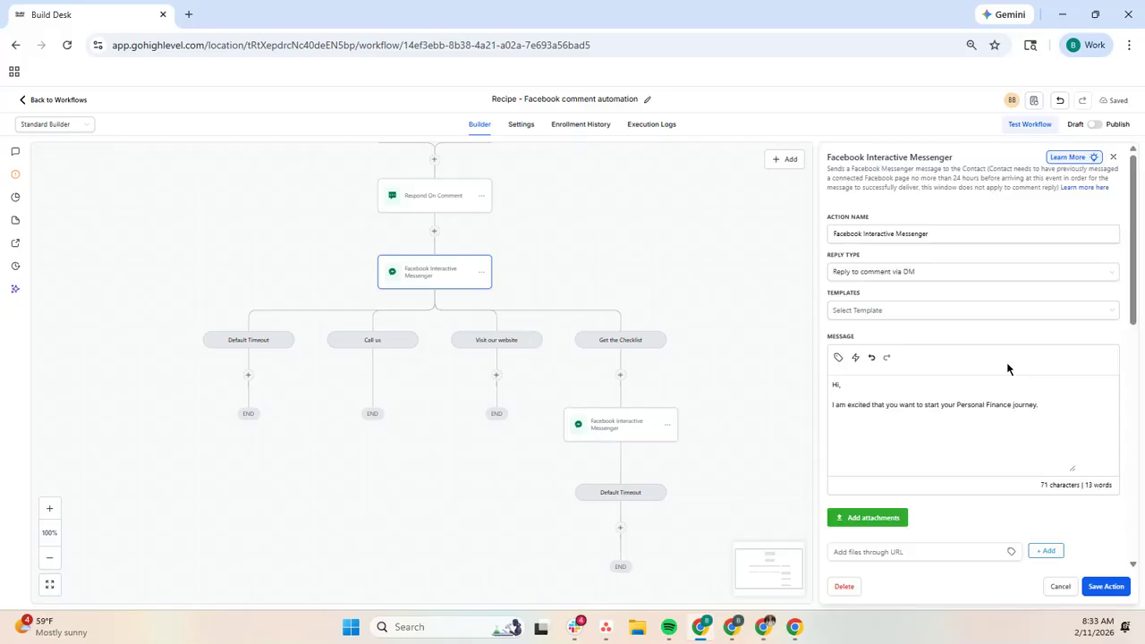
pyautogui.scroll(-6, 1001, 403)
pyautogui.click(1101, 284)
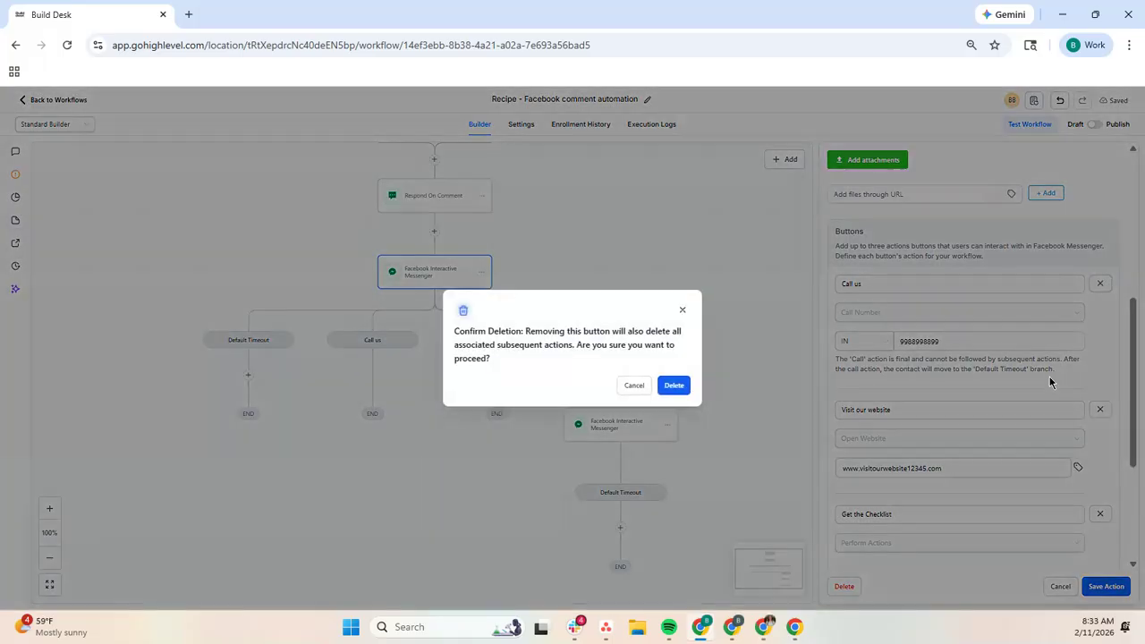
pyautogui.click(674, 384)
# Step: Rename the Visit our website button to "Get It Here" and check its website URL and the settings below it
pyautogui.click(967, 340)
pyautogui.tripleClick(966, 341)
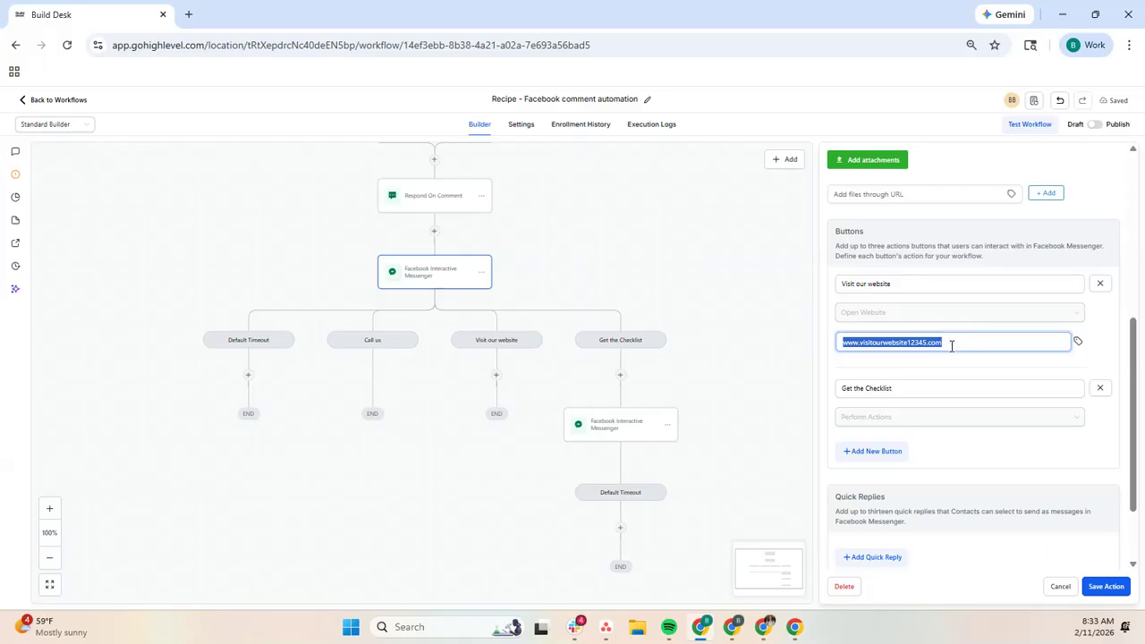
pyautogui.tripleClick(934, 283)
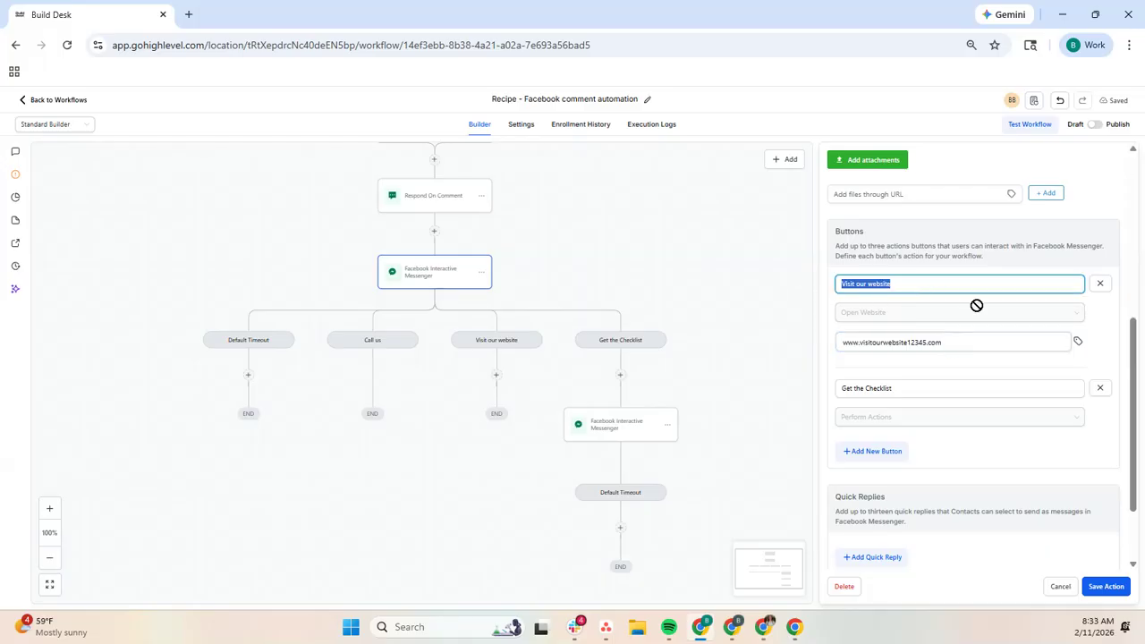
pyautogui.write('Get It Here')
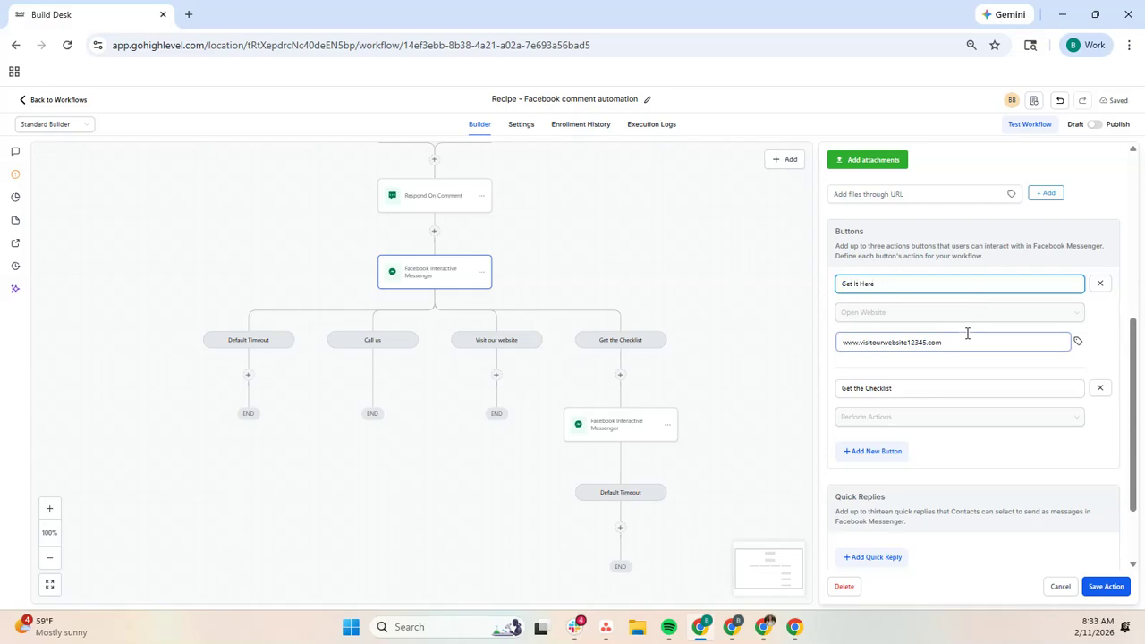
pyautogui.tripleClick(966, 336)
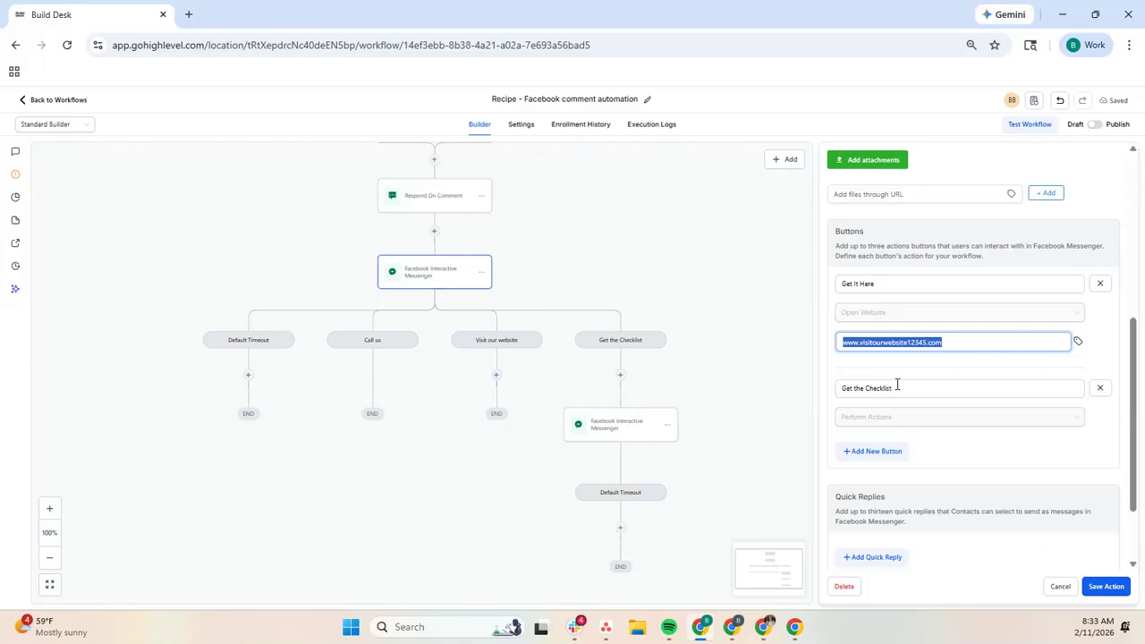
pyautogui.scroll(-1, 897, 384)
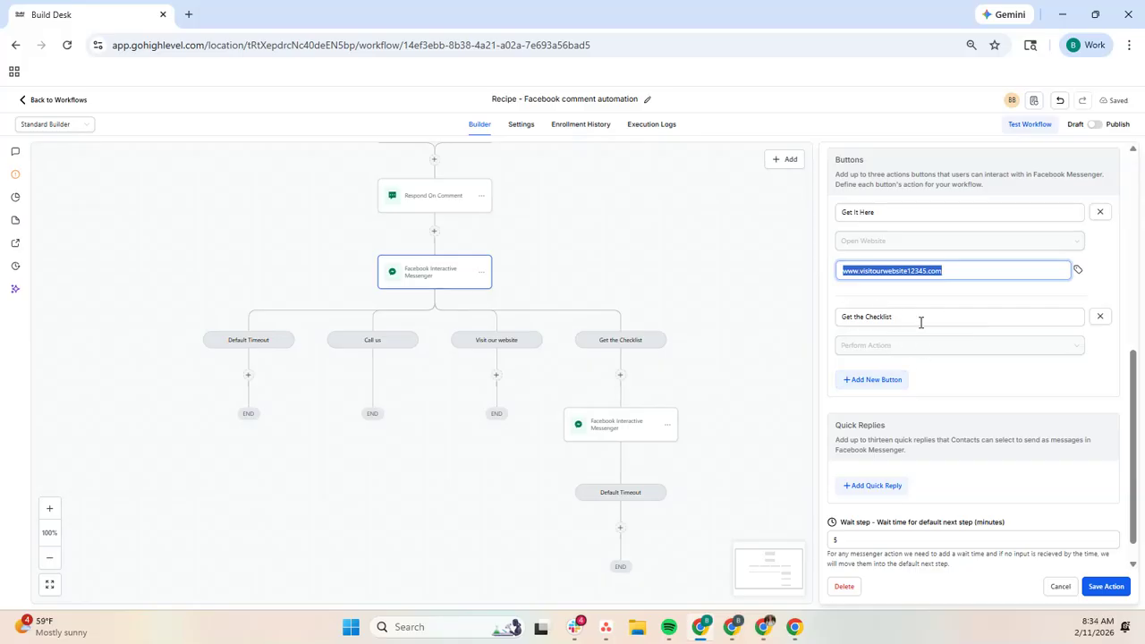
pyautogui.scroll(-1, 936, 344)
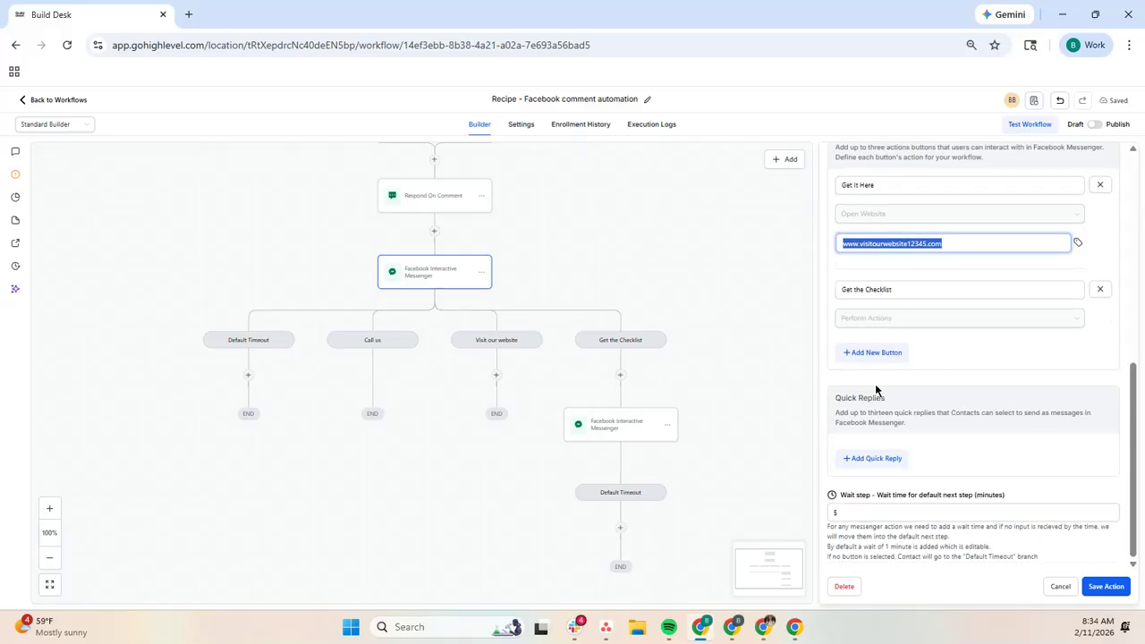
# Step: Open the Facebook Interactive Messenger action under the Get the Checklist branch and review its message, button, quick reply and wait settings
pyautogui.click(630, 426)
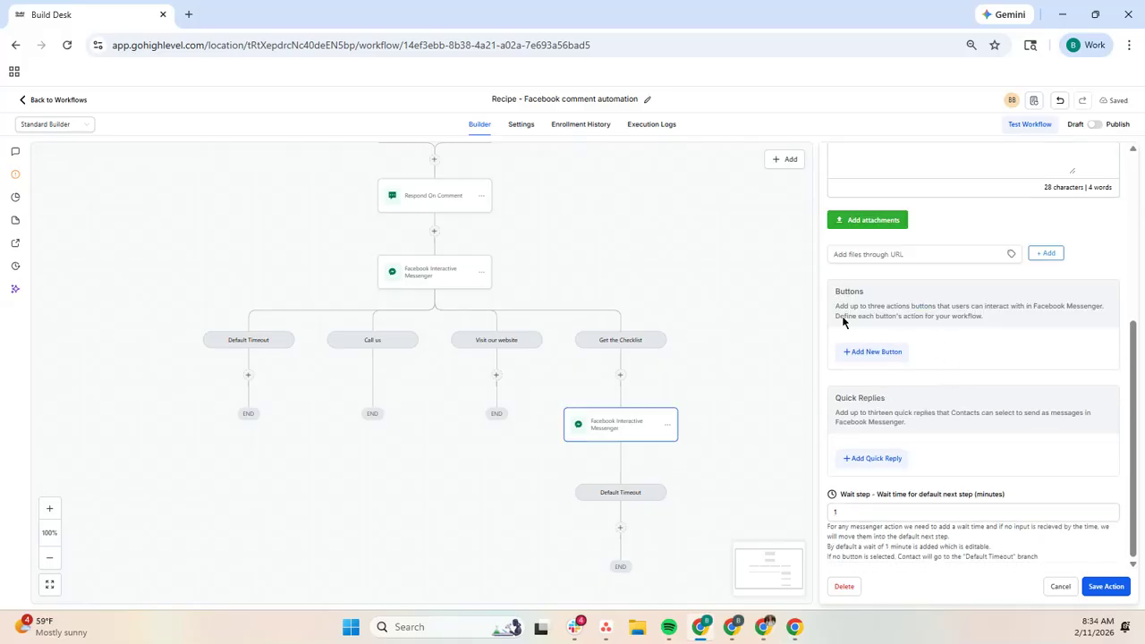
pyautogui.scroll(2, 964, 451)
pyautogui.scroll(3, 966, 459)
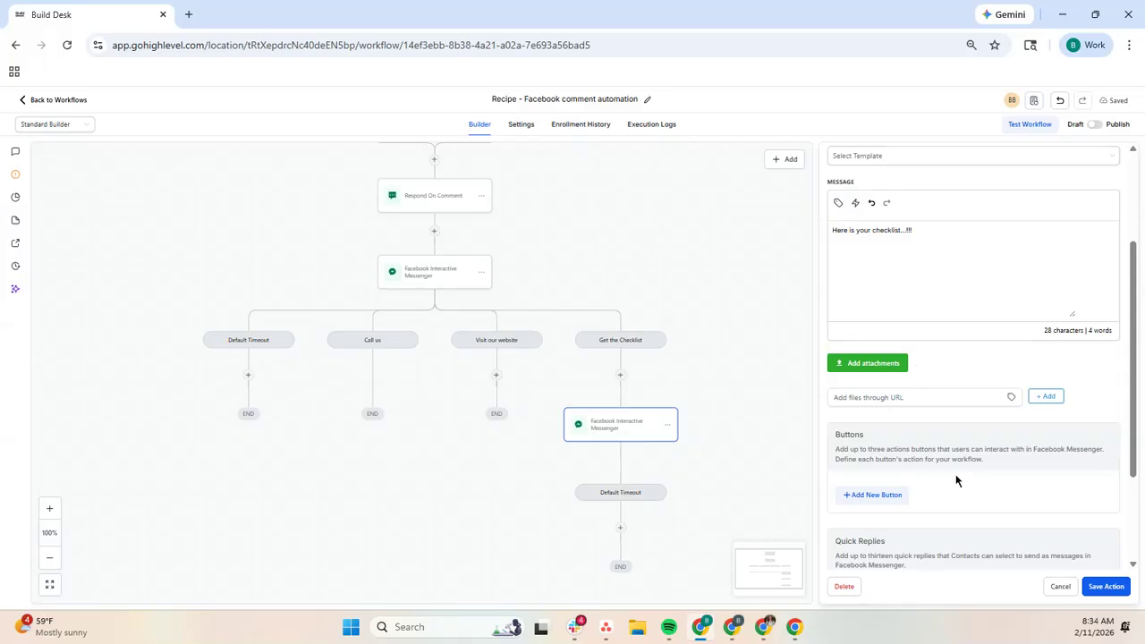
pyautogui.scroll(-4, 960, 459)
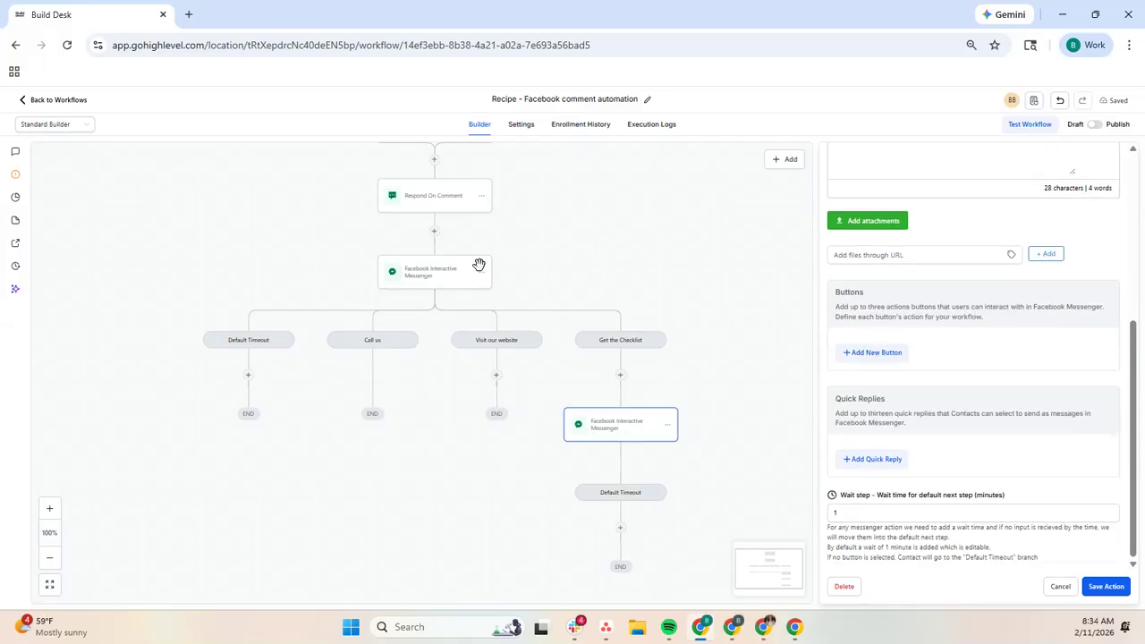
pyautogui.scroll(-2, 615, 535)
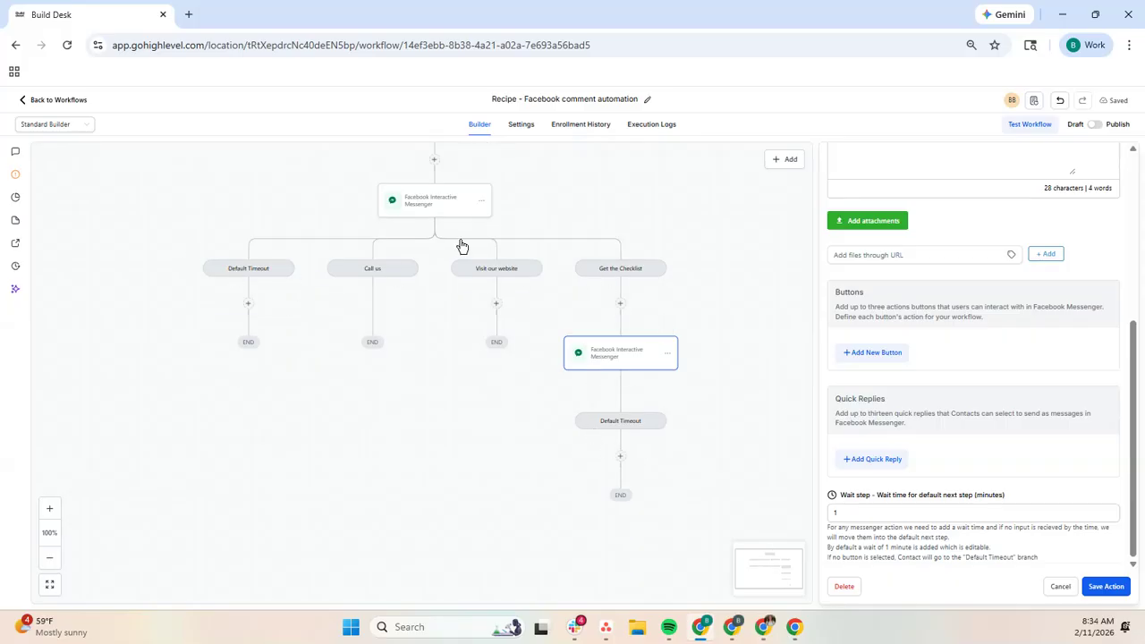
# Step: Set the wait time for the default next step to 120 minutes in the messenger action following the comment reply
pyautogui.click(443, 208)
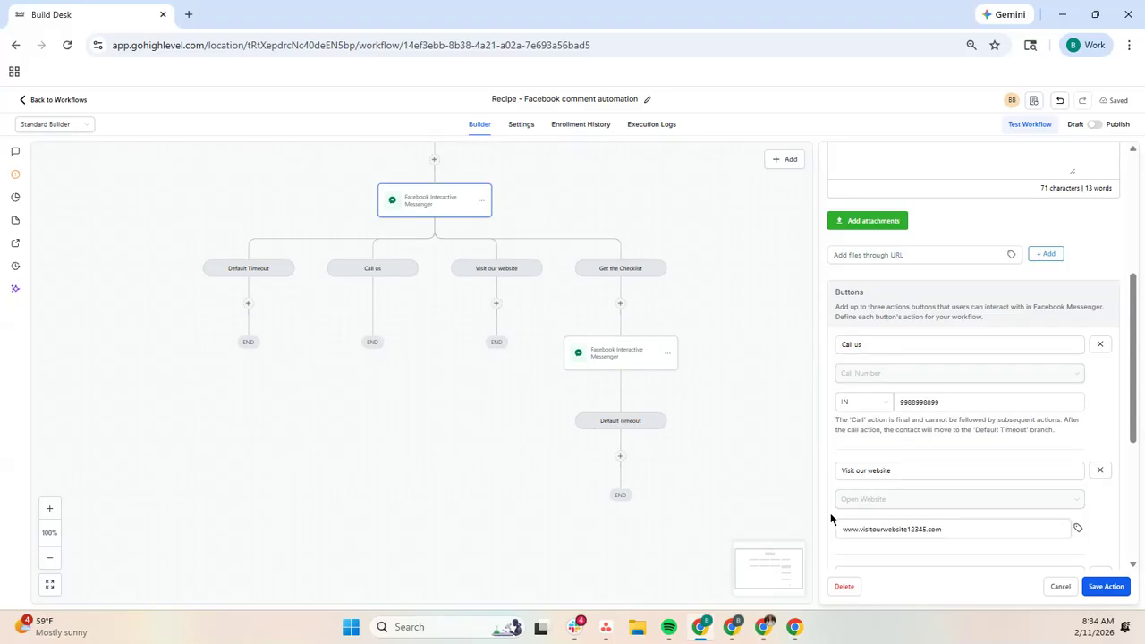
pyautogui.scroll(-3, 946, 477)
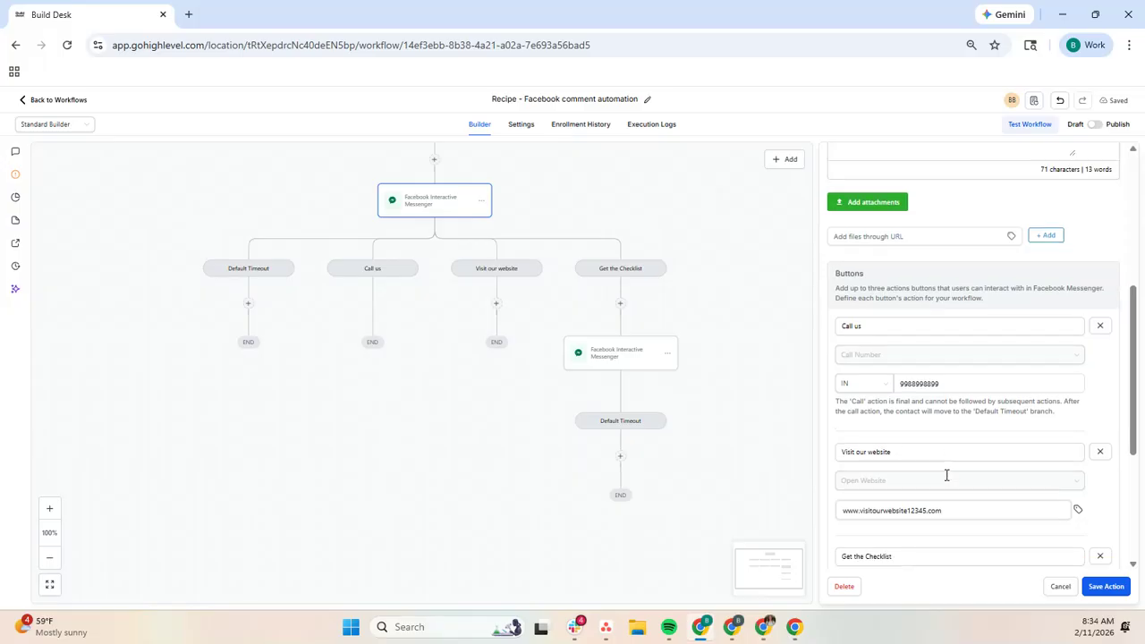
pyautogui.click(252, 272)
pyautogui.click(445, 204)
pyautogui.scroll(-8, 984, 418)
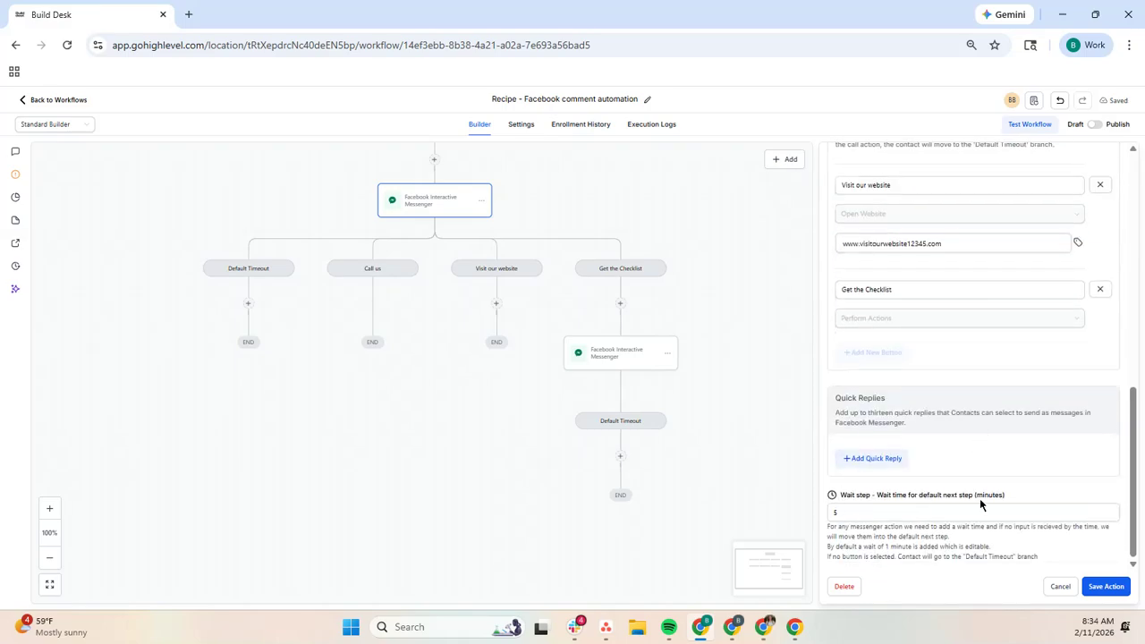
pyautogui.moveTo(845, 512); pyautogui.dragTo(796, 511)
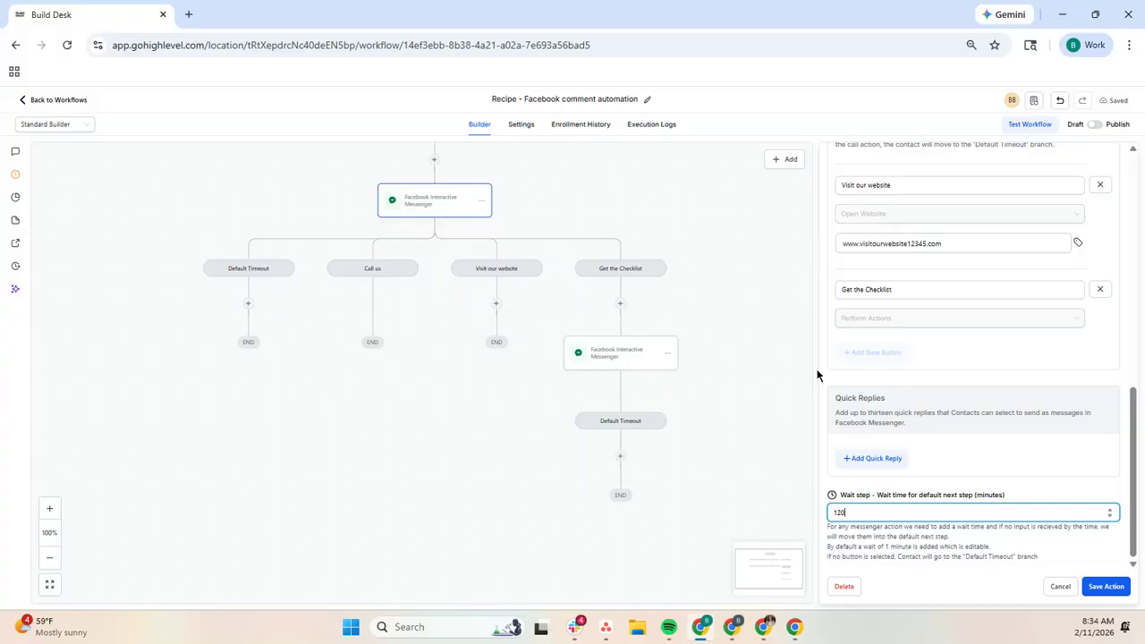
pyautogui.click(1008, 481)
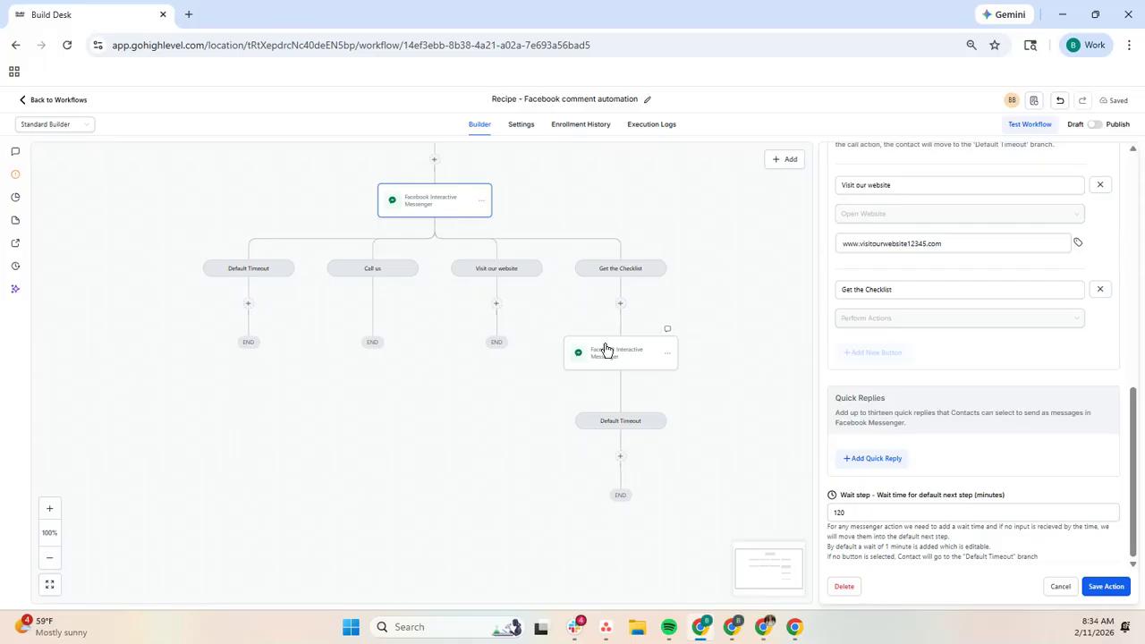
pyautogui.click(620, 457)
pyautogui.click(935, 259)
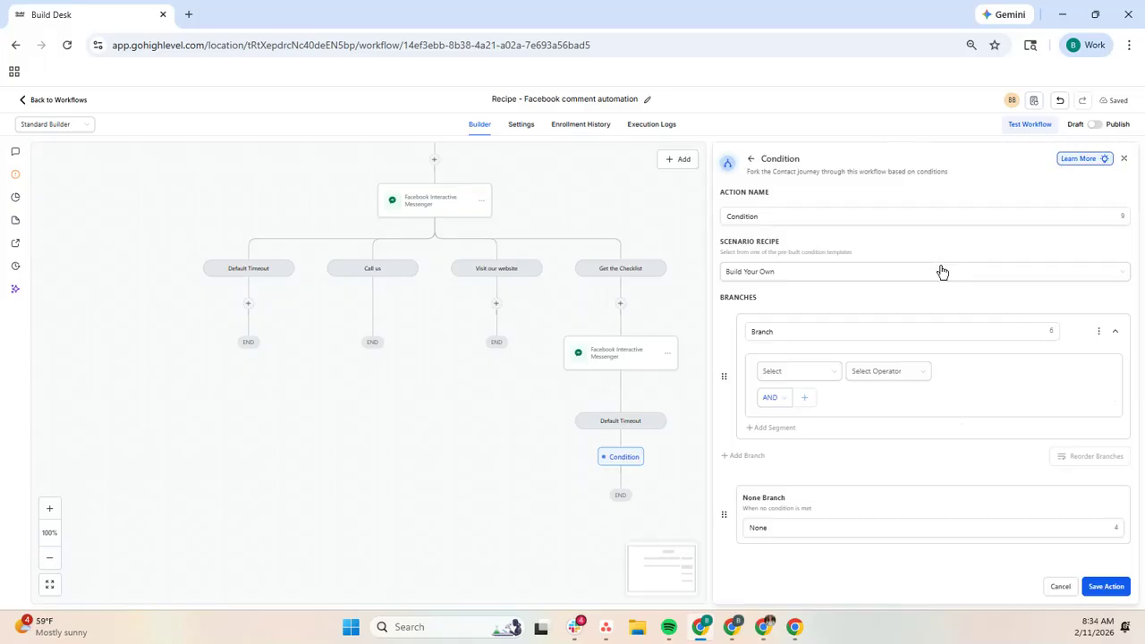
pyautogui.scroll(-2, 577, 498)
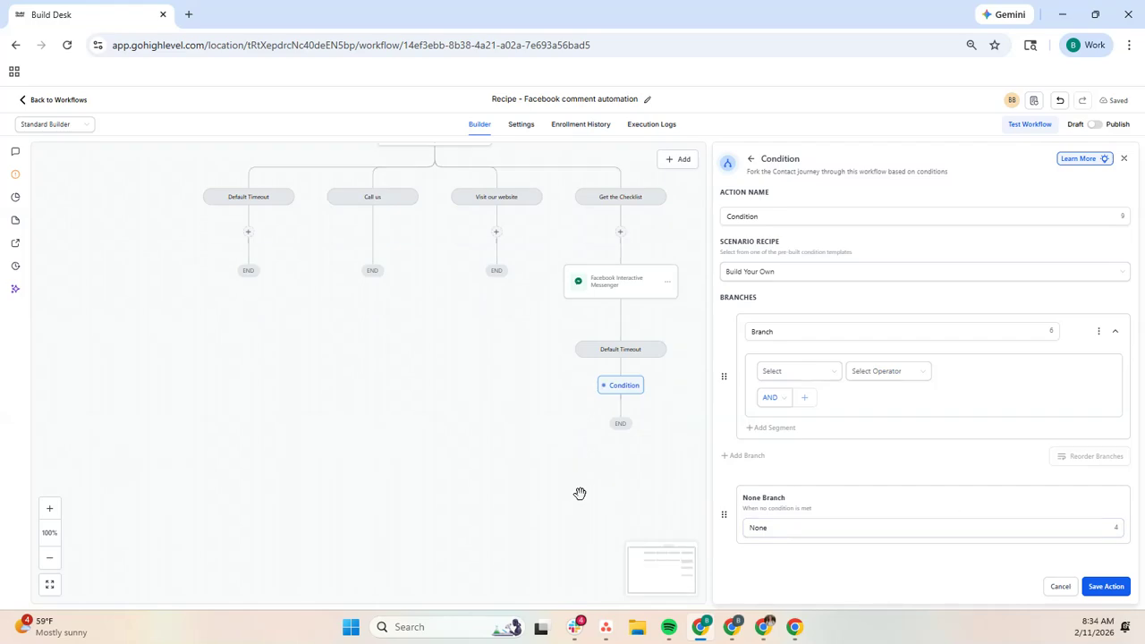
pyautogui.click(825, 381)
pyautogui.click(839, 521)
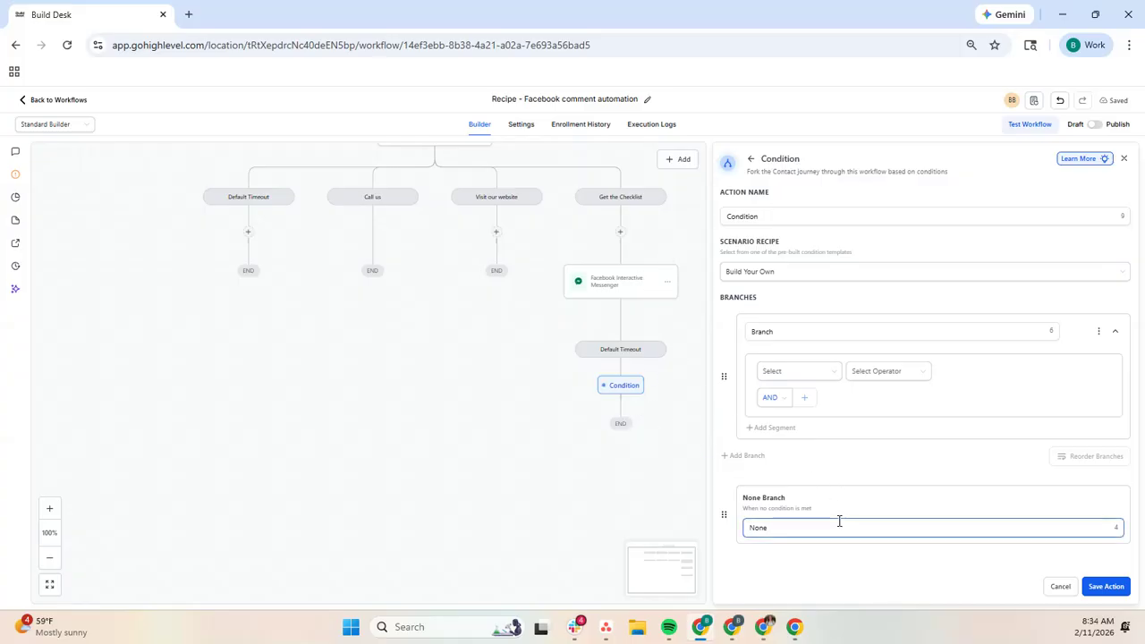
pyautogui.click(1057, 589)
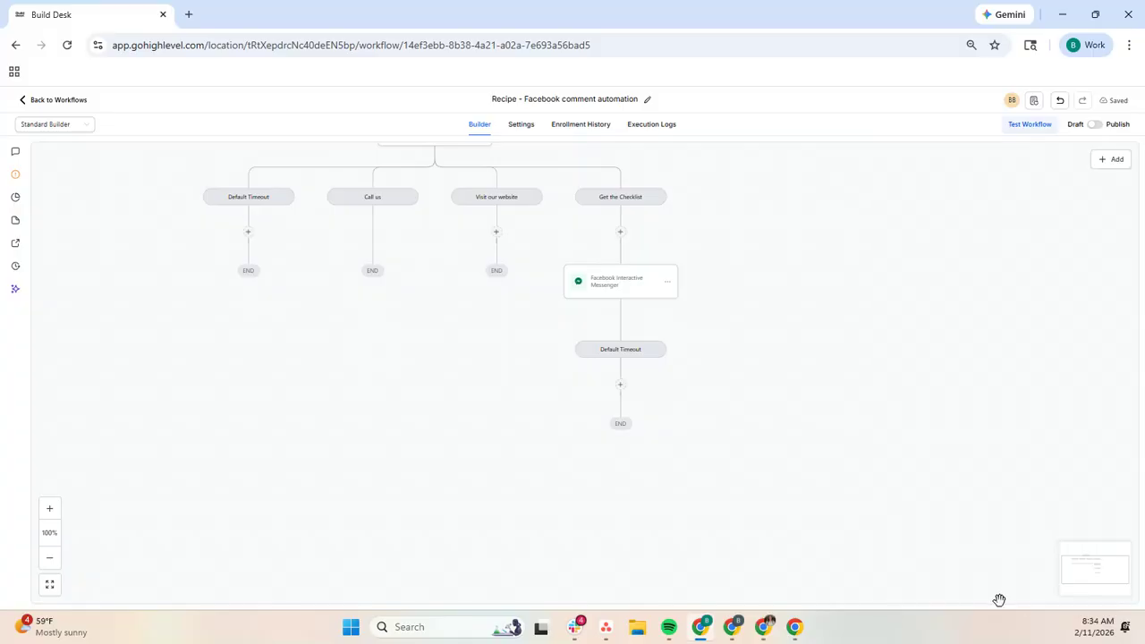
# Step: Return to the workflow list and create a workflow from the "Recipe - Instagram comment automation" template, found by searching for "insta"
pyautogui.scroll(2, 636, 295)
pyautogui.moveTo(739, 304); pyautogui.dragTo(920, 502)
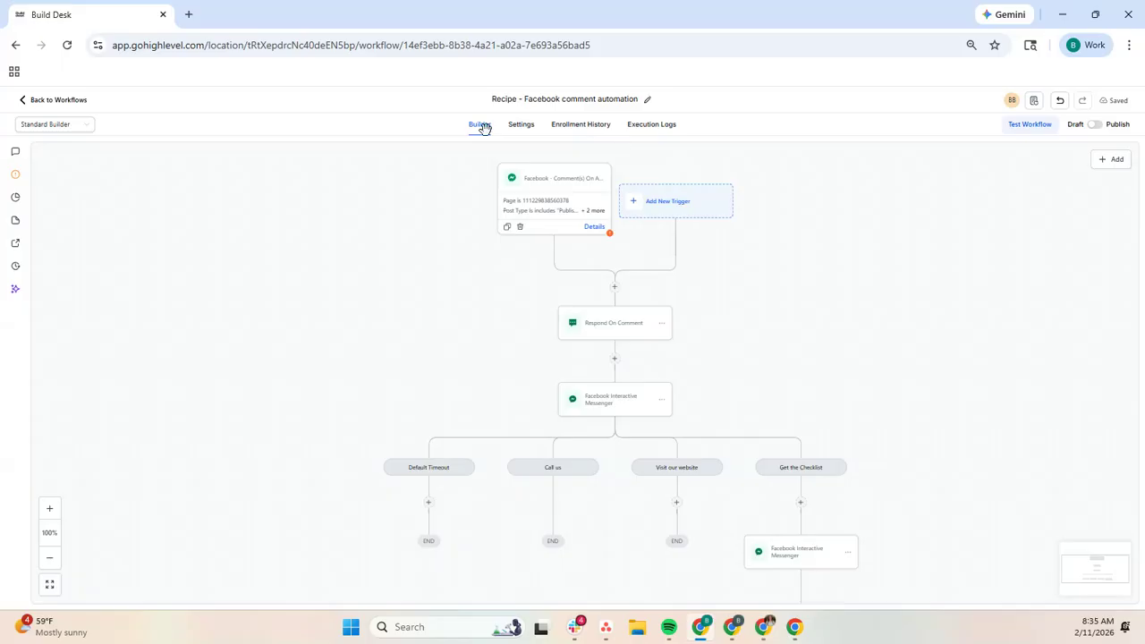
pyautogui.click(19, 99)
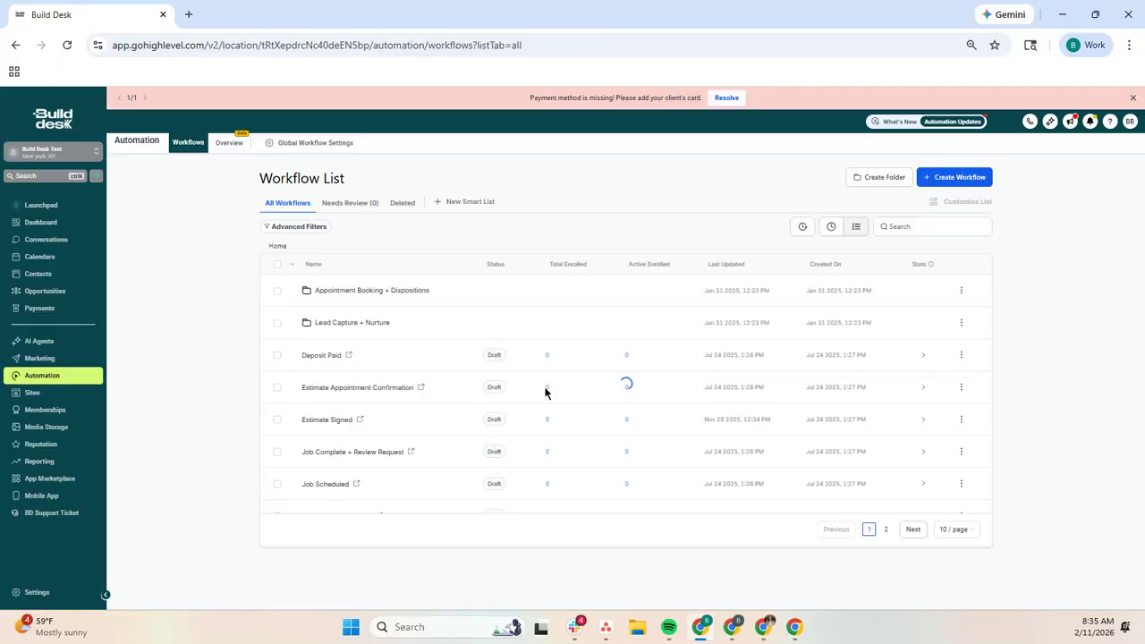
pyautogui.click(952, 177)
pyautogui.click(935, 218)
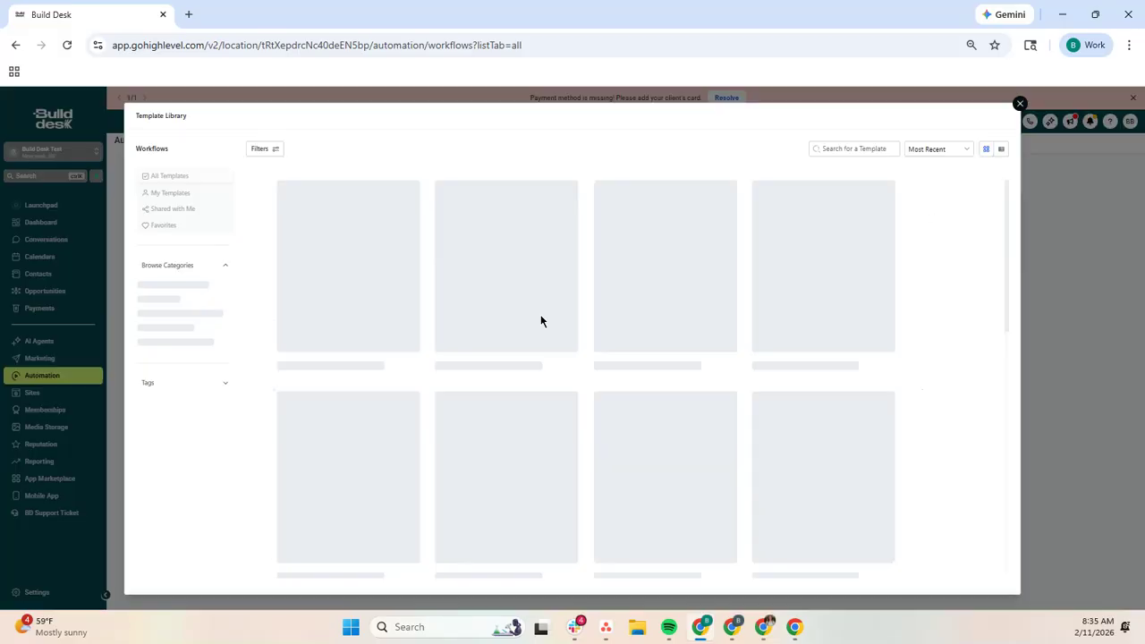
pyautogui.write('insta')
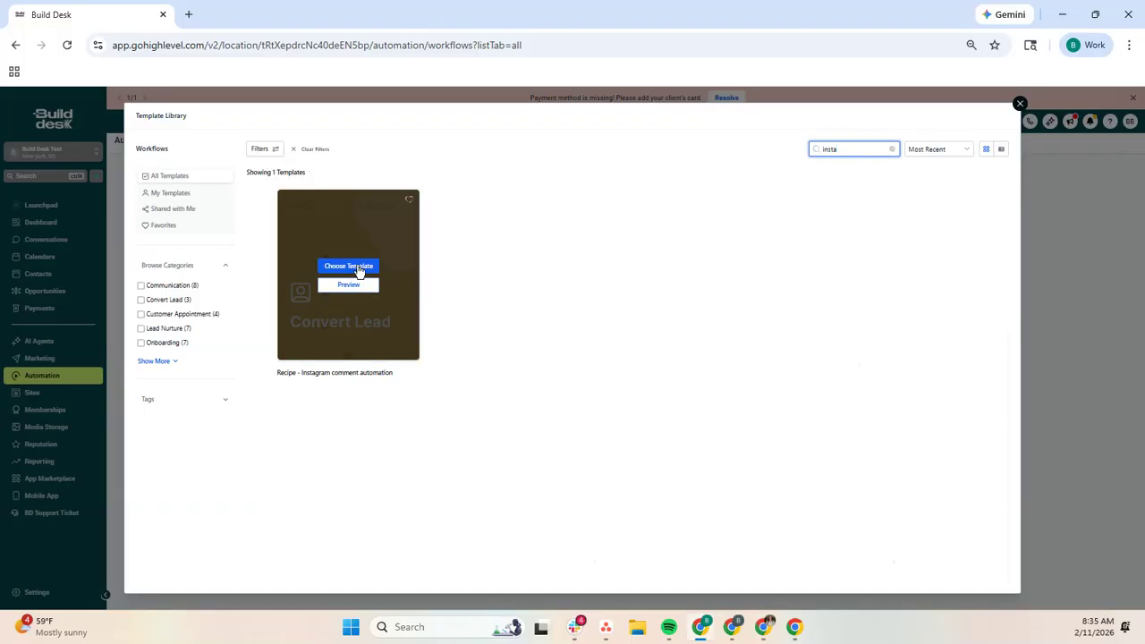
pyautogui.click(351, 266)
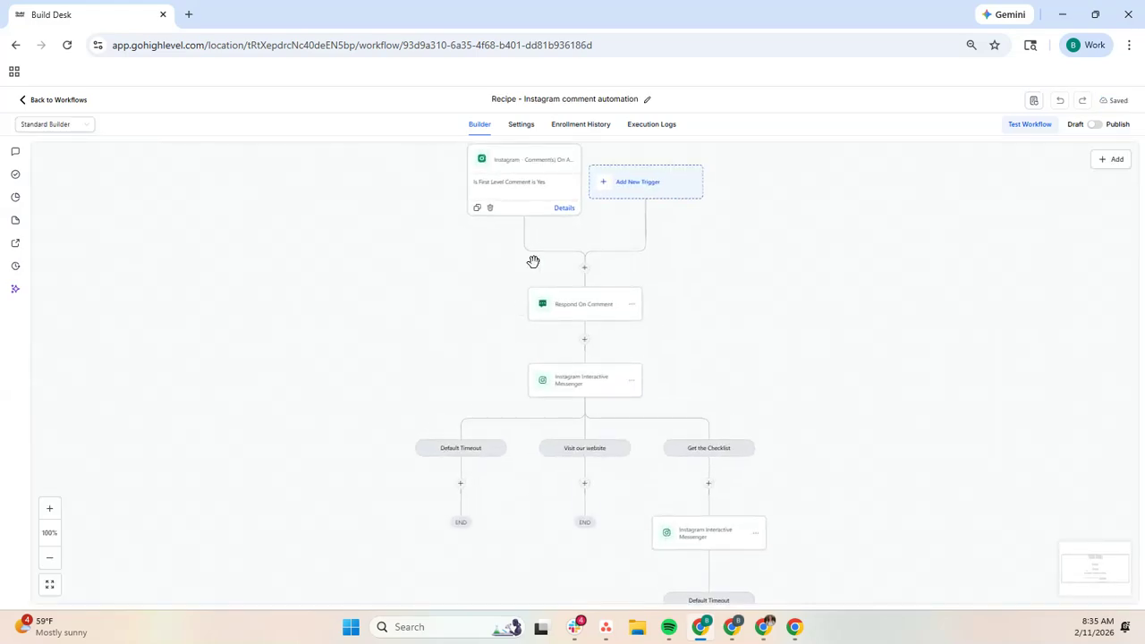
# Step: Open the Instagram comment trigger and check which pages its Page Is filter offers
pyautogui.click(539, 196)
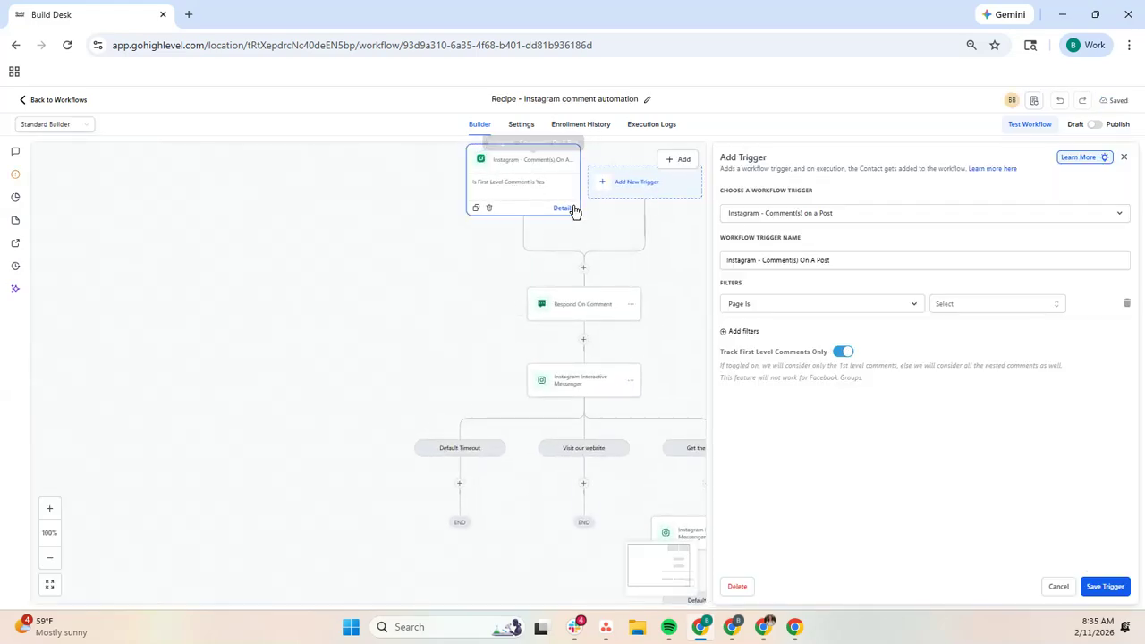
pyautogui.click(978, 307)
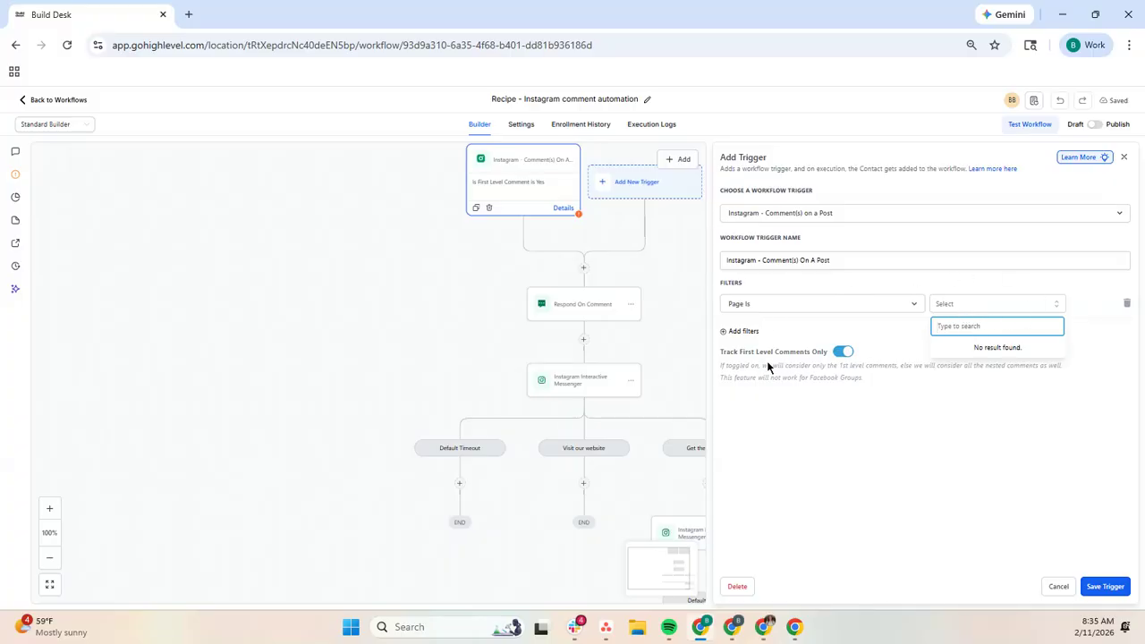
pyautogui.click(737, 335)
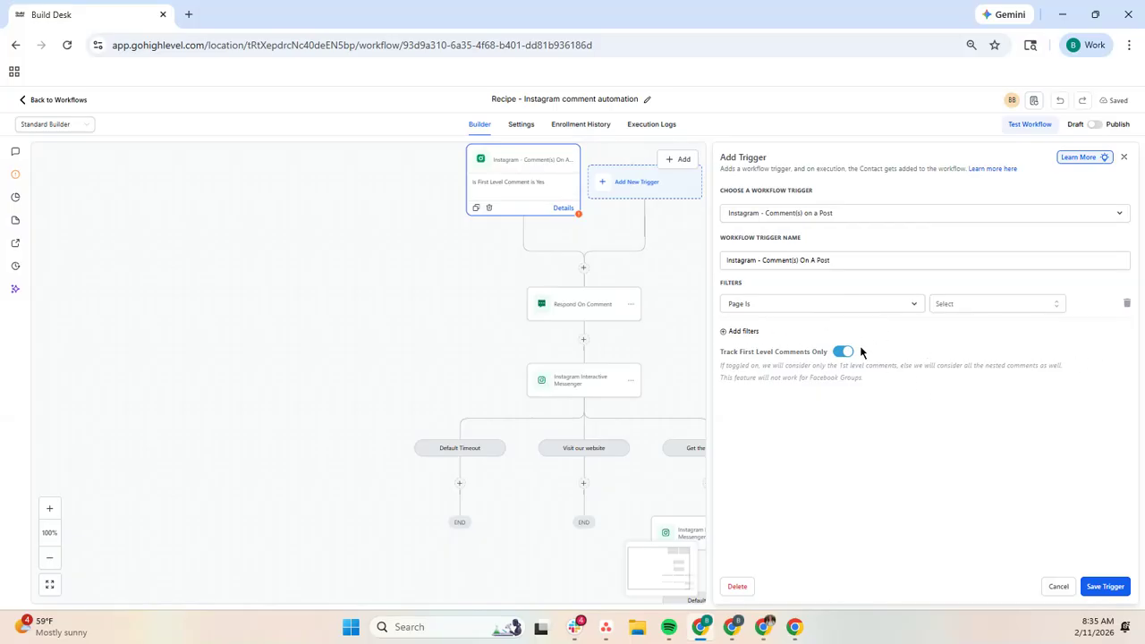
pyautogui.click(973, 305)
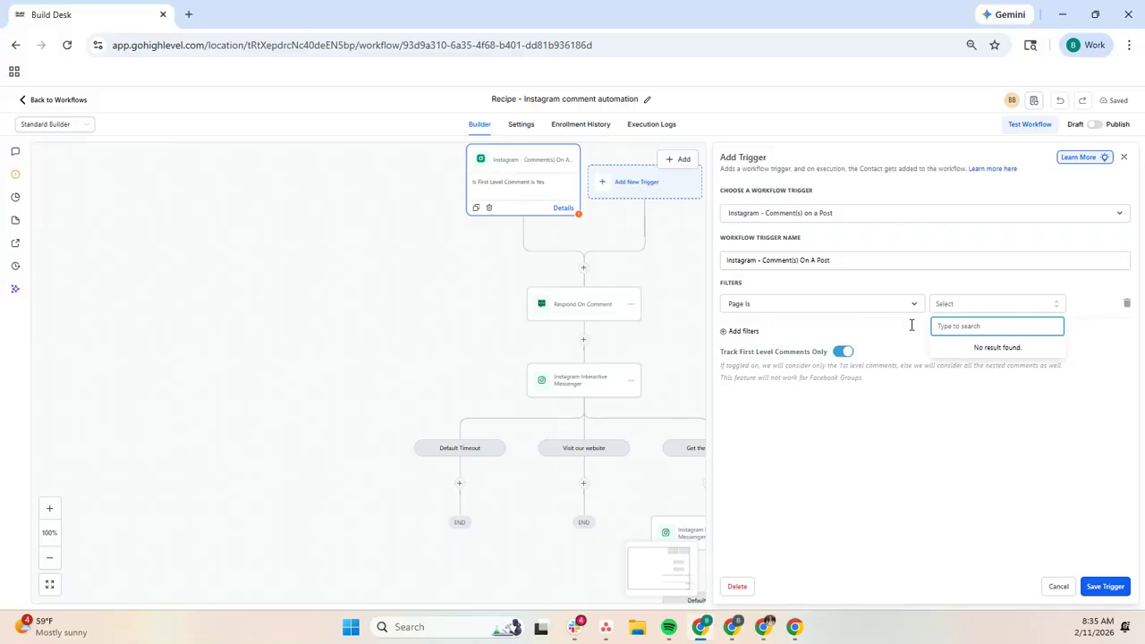
# Step: Review the Respond On Comment replies and the first Instagram Interactive Messenger action's message, buttons, website URL and wait time
pyautogui.click(565, 304)
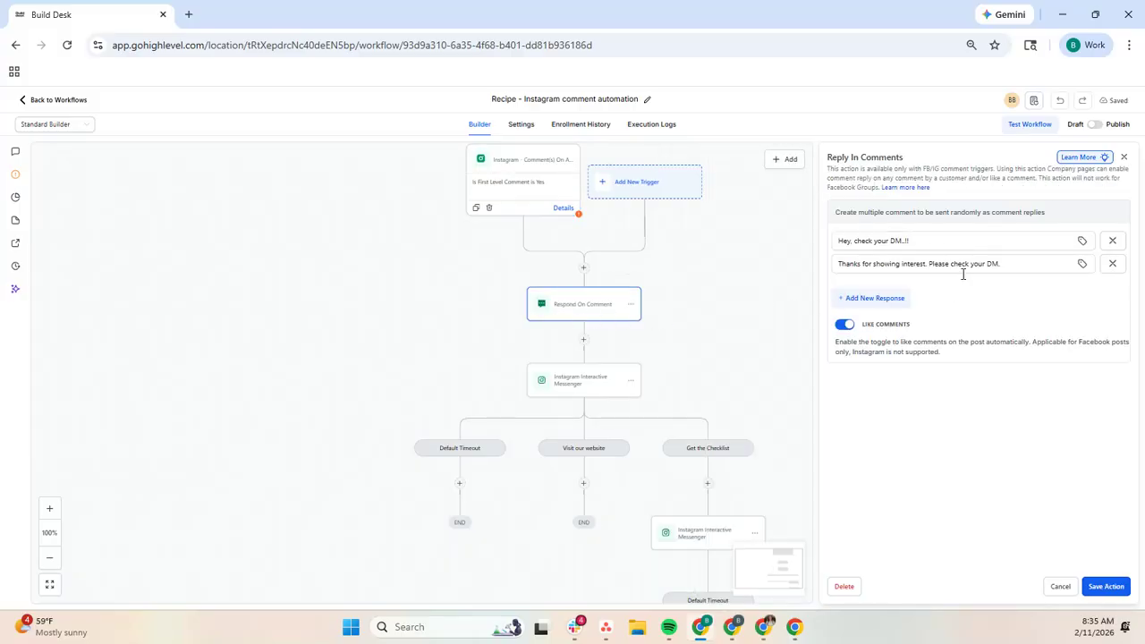
pyautogui.click(578, 379)
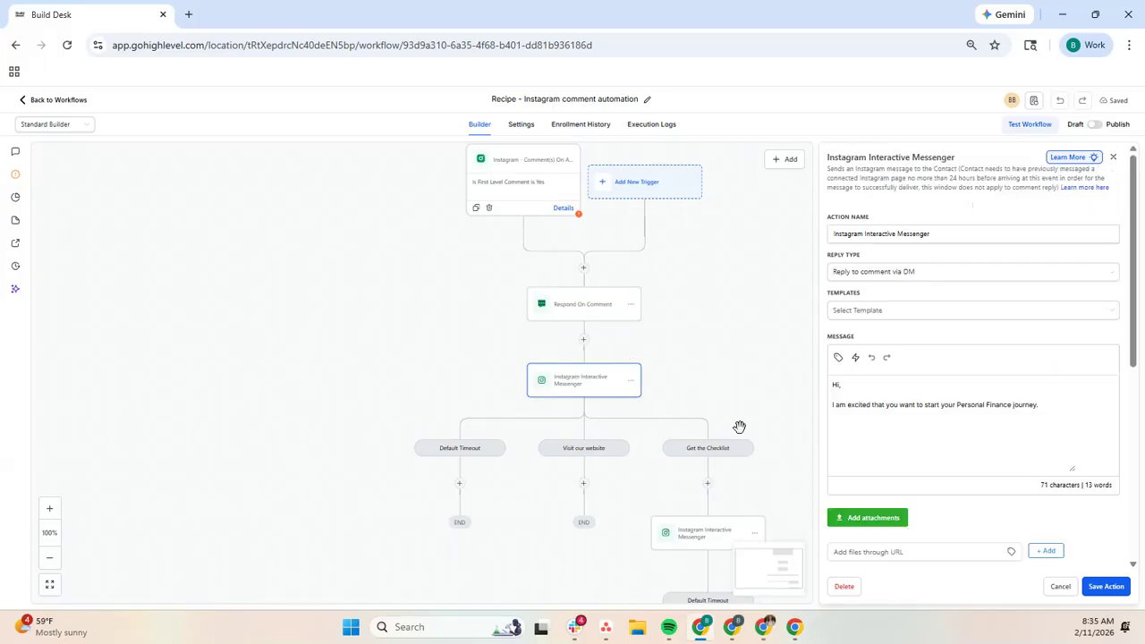
pyautogui.scroll(-1, 739, 427)
pyautogui.scroll(-5, 904, 378)
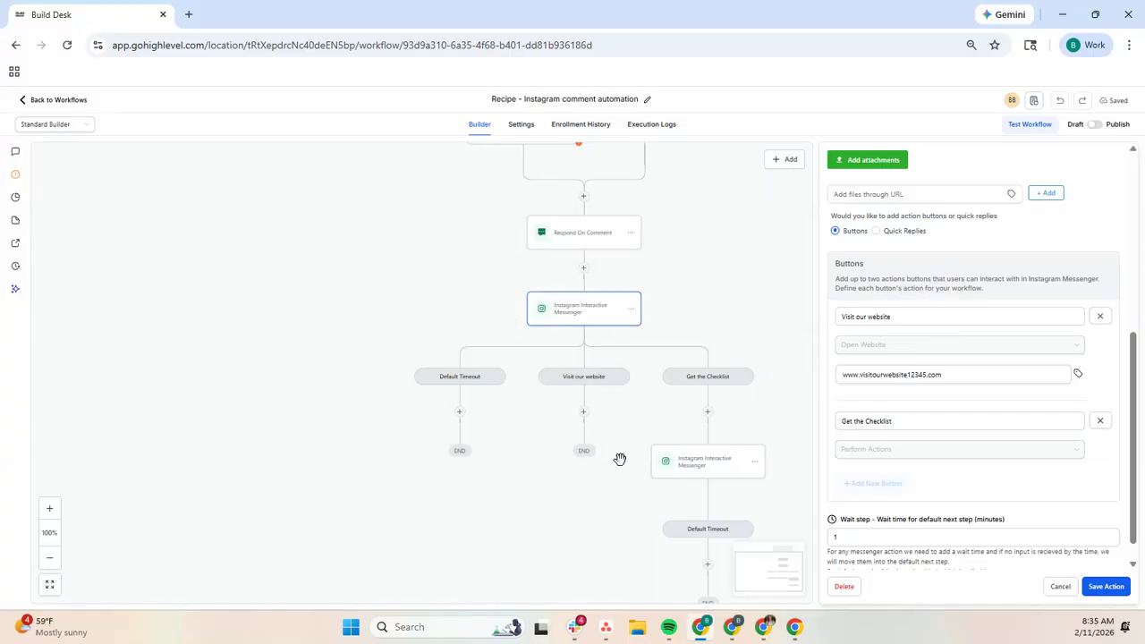
pyautogui.scroll(-1, 731, 473)
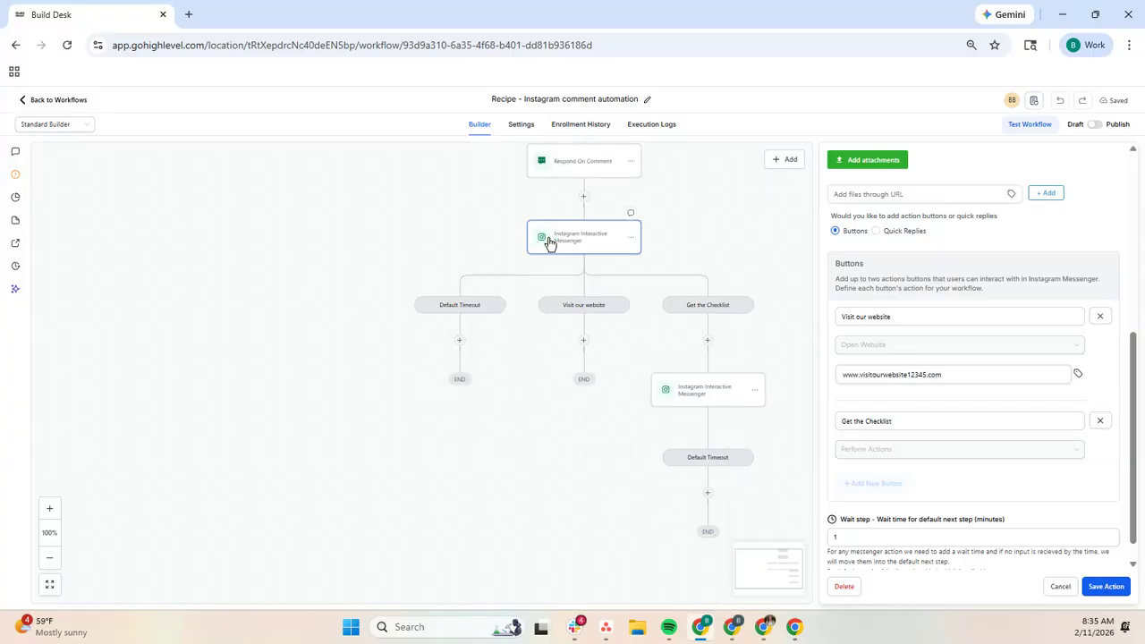
pyautogui.scroll(-1, 924, 452)
pyautogui.click(936, 350)
pyautogui.hotkey('ctrl', 'a')
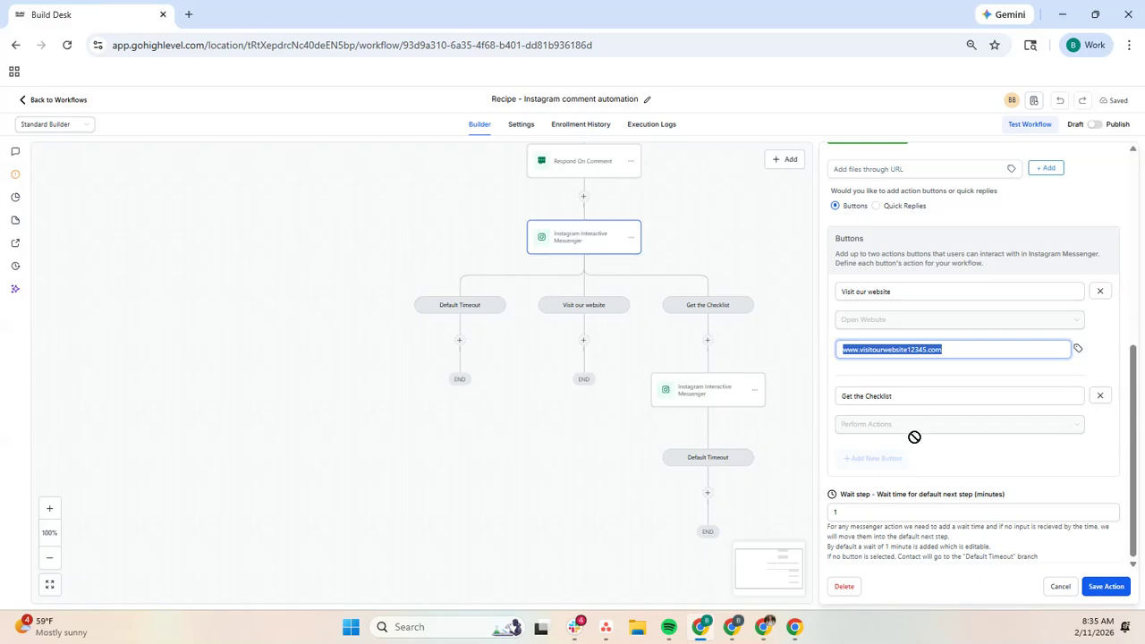
# Step: Check the wait time and message of the first Instagram Interactive Messenger action, close it without saving, and examine the Get the Checklist branch
pyautogui.scroll(1, 963, 352)
pyautogui.scroll(-1, 924, 432)
pyautogui.click(864, 518)
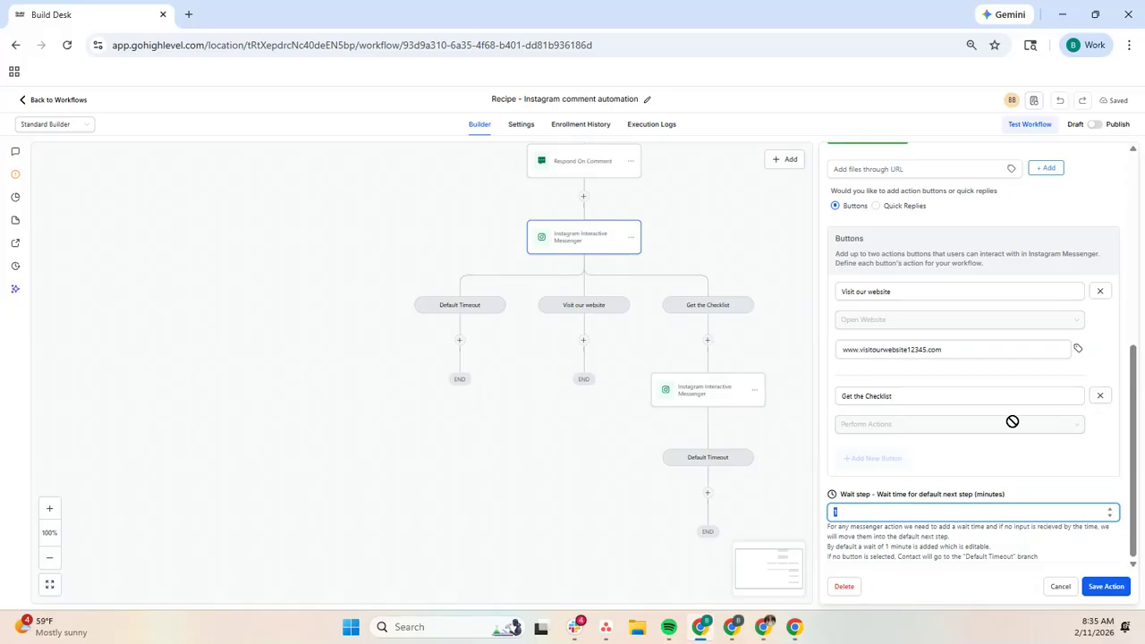
pyautogui.scroll(10, 1011, 432)
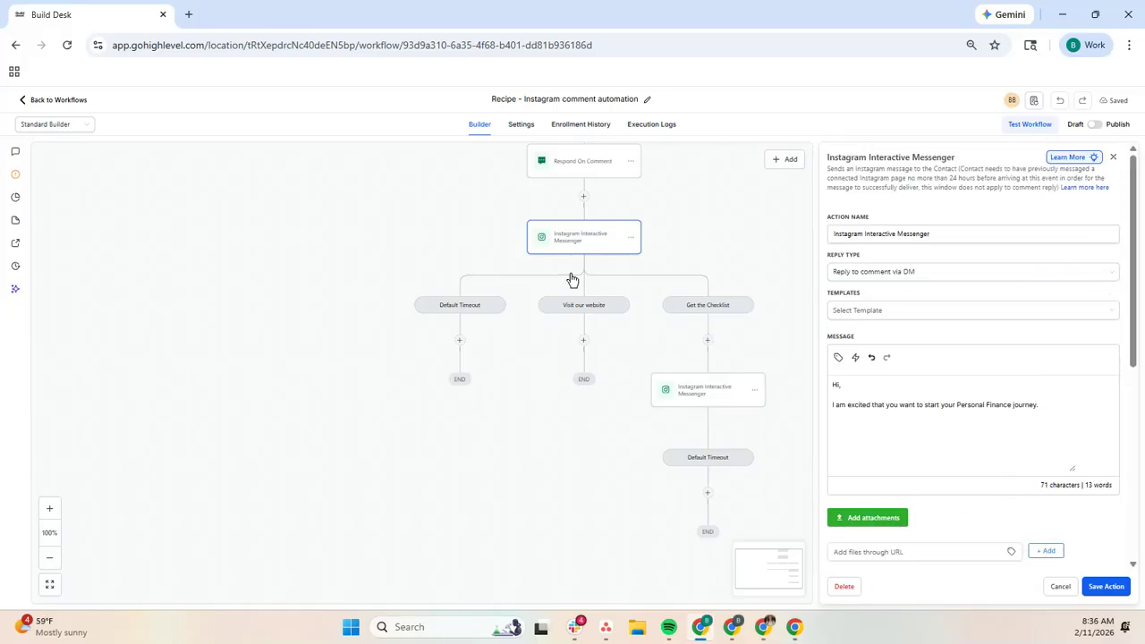
pyautogui.click(1060, 586)
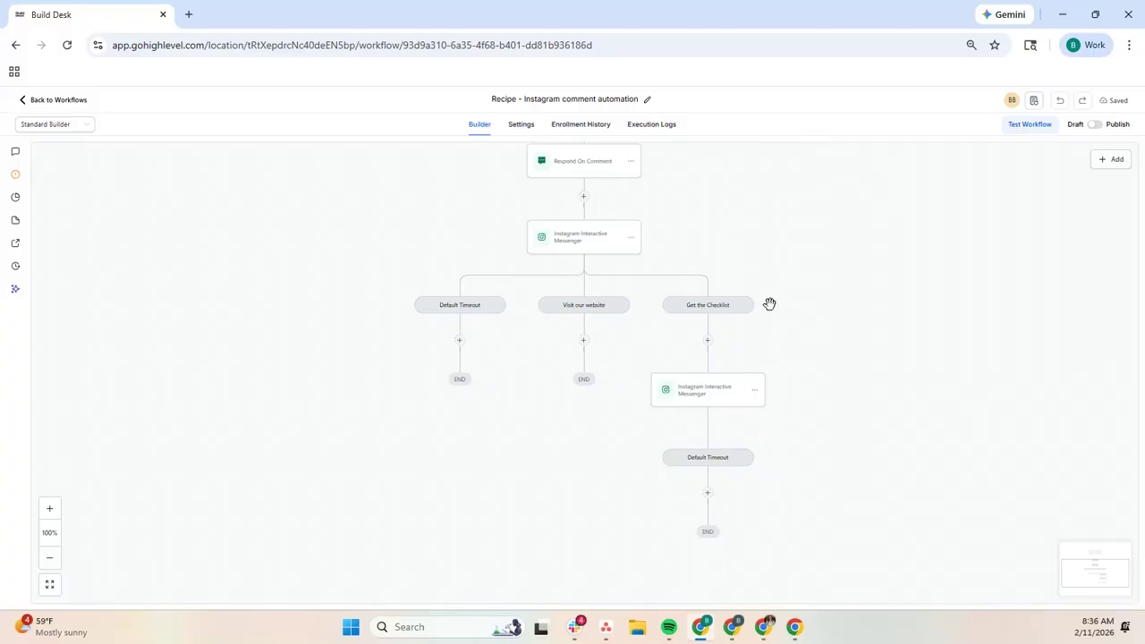
pyautogui.moveTo(775, 320); pyautogui.dragTo(678, 332)
pyautogui.moveTo(726, 368); pyautogui.dragTo(737, 278)
# Step: Return to the workflow list, search for "face" and open the "Recipe - Facebook comment automation" workflow
pyautogui.click(20, 102)
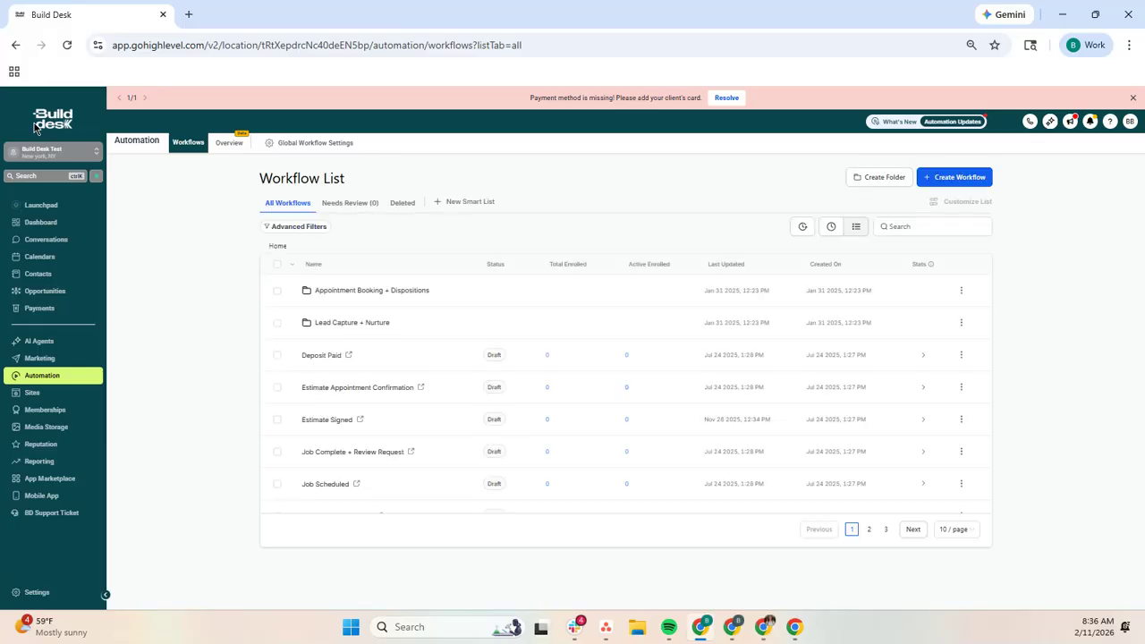
pyautogui.click(916, 225)
pyautogui.write('face')
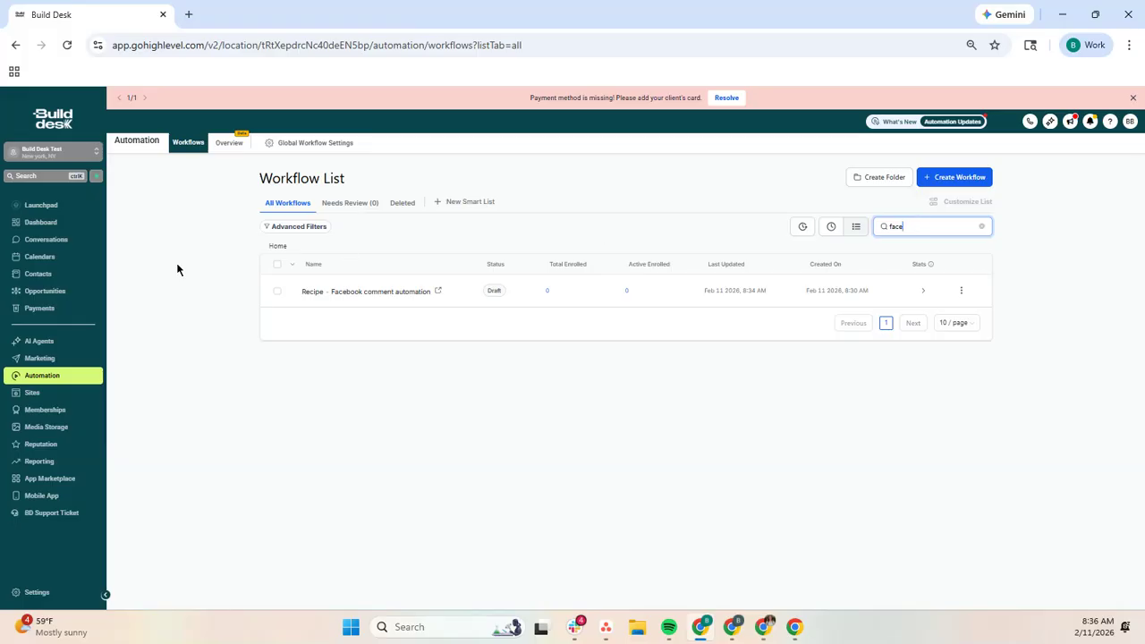
pyautogui.click(361, 292)
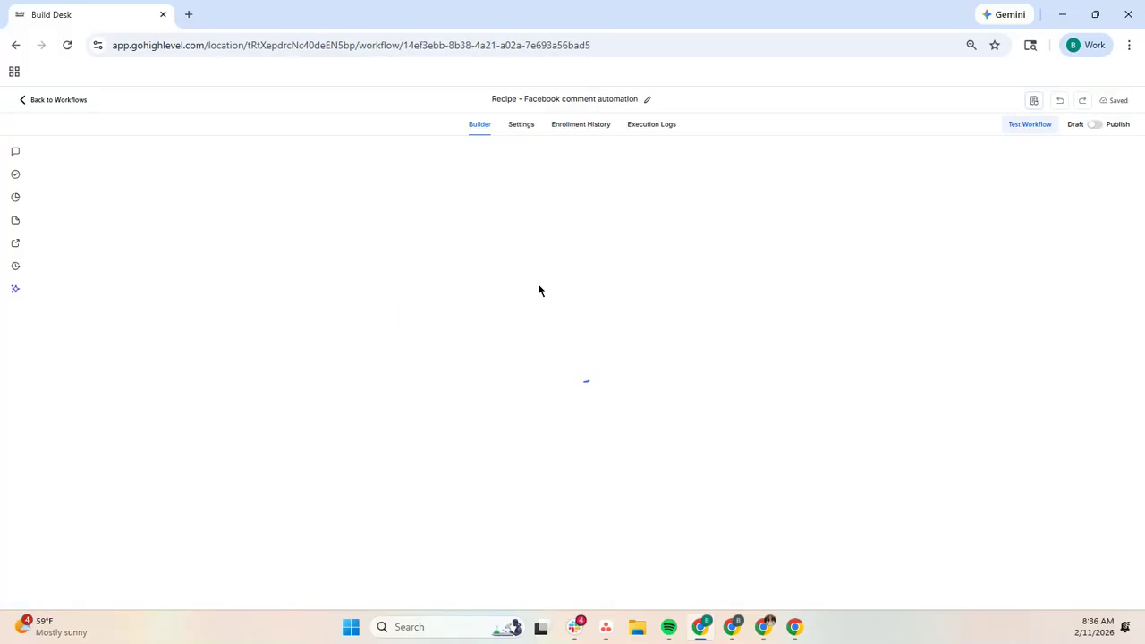
# Step: Open the Facebook comment trigger and check which pages its Page Is filter offers
pyautogui.click(531, 179)
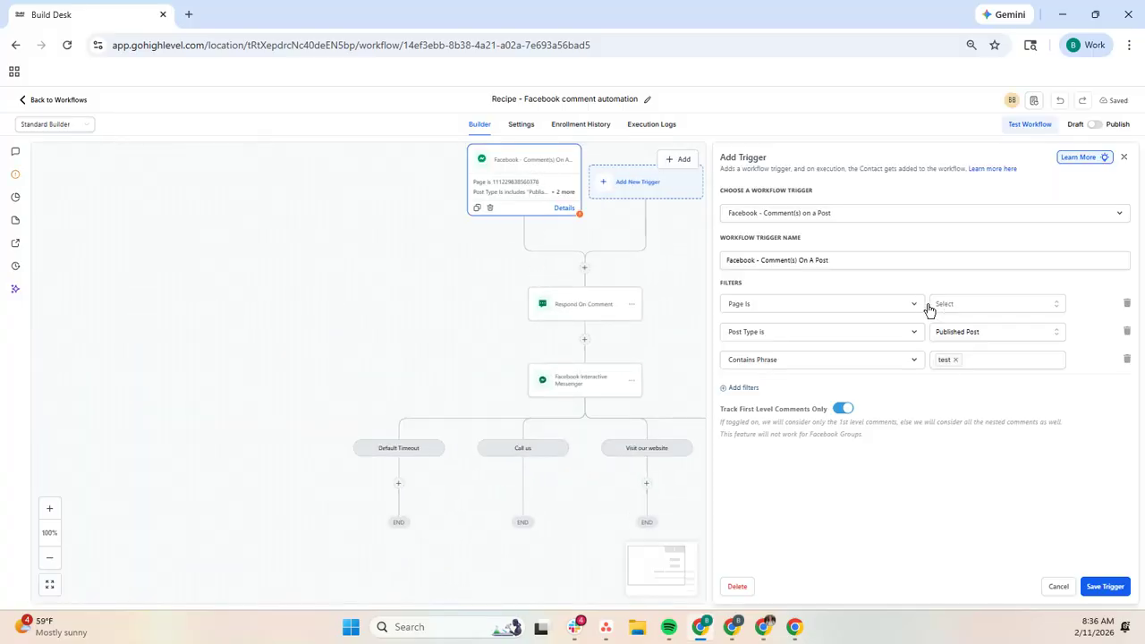
pyautogui.click(1011, 309)
pyautogui.click(666, 245)
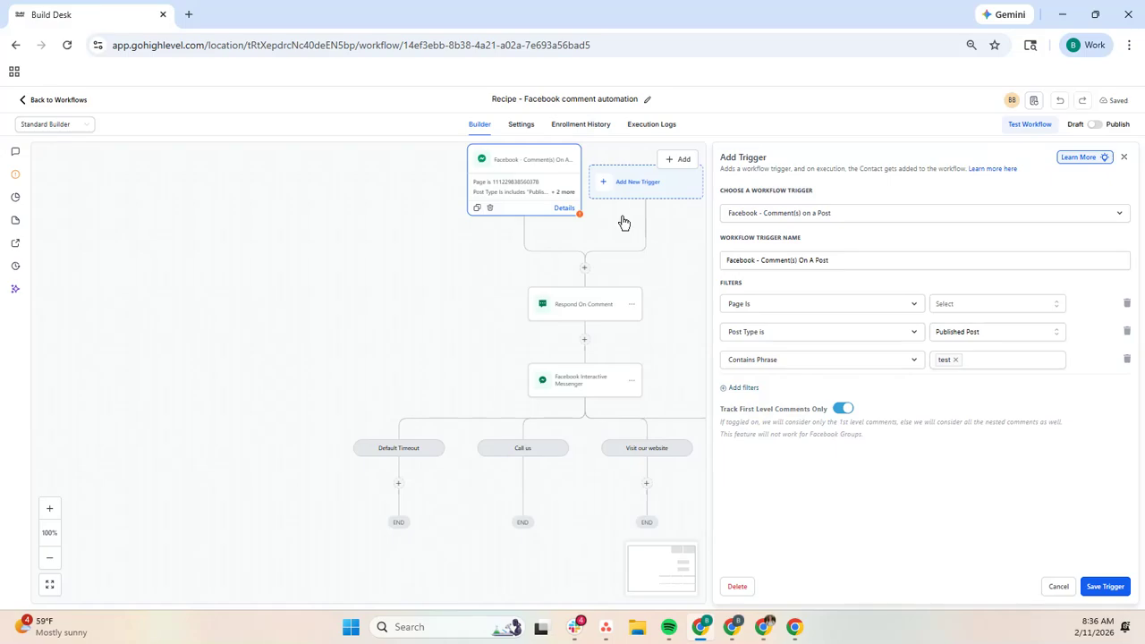
# Step: Try to save a duplicate of the Facebook comment trigger, and close the selection of new triggers without adding one
pyautogui.click(476, 209)
pyautogui.click(950, 309)
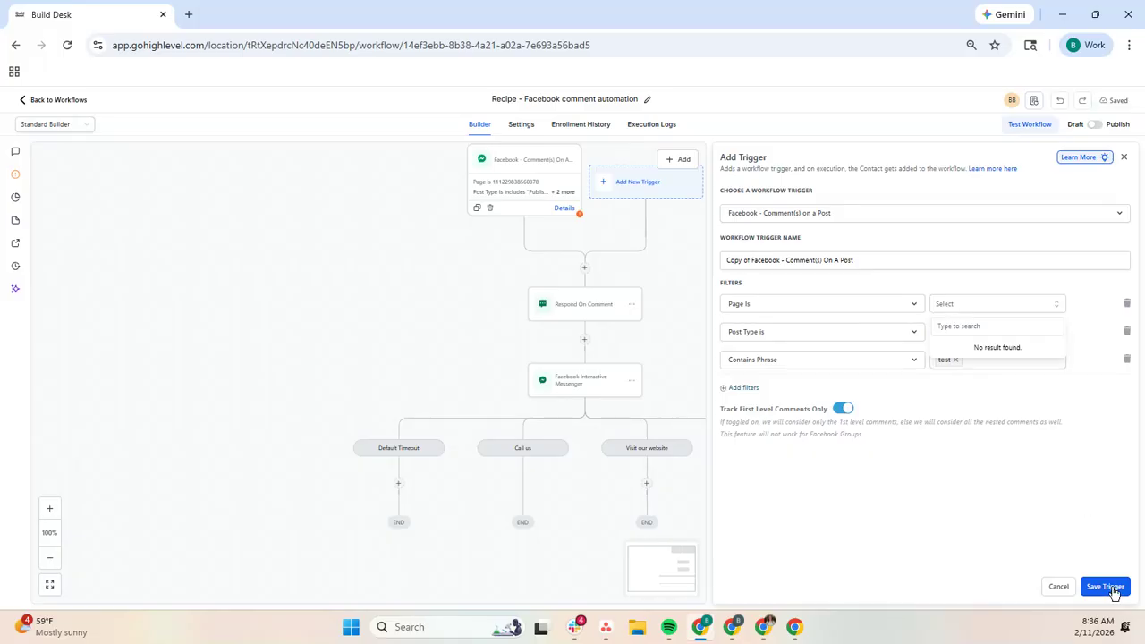
pyautogui.click(1106, 586)
pyautogui.click(630, 179)
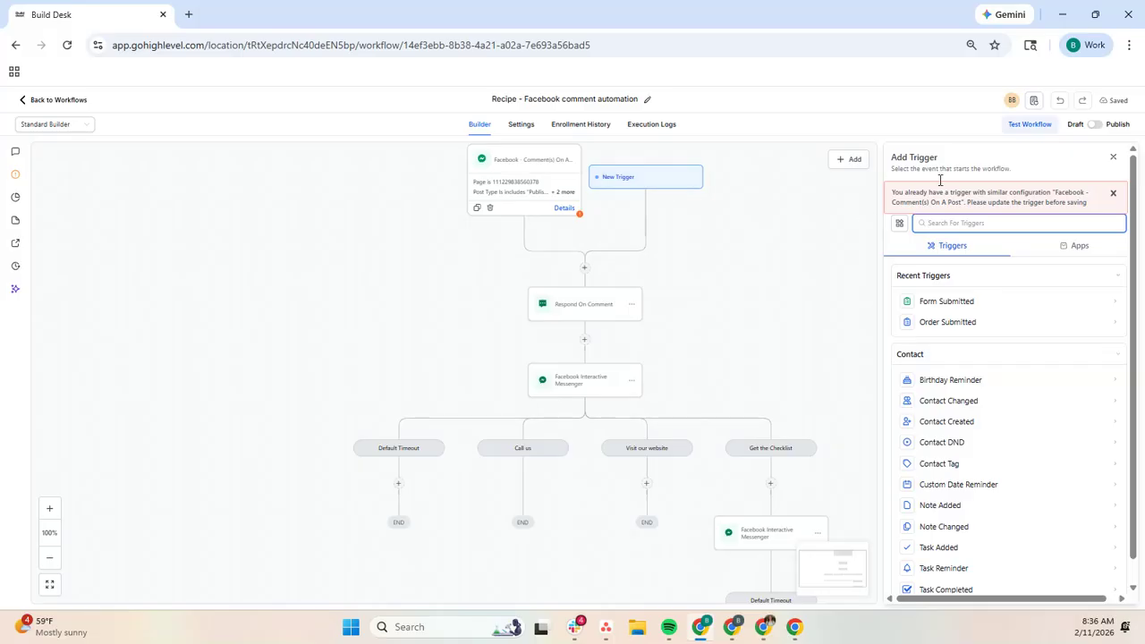
pyautogui.click(1113, 157)
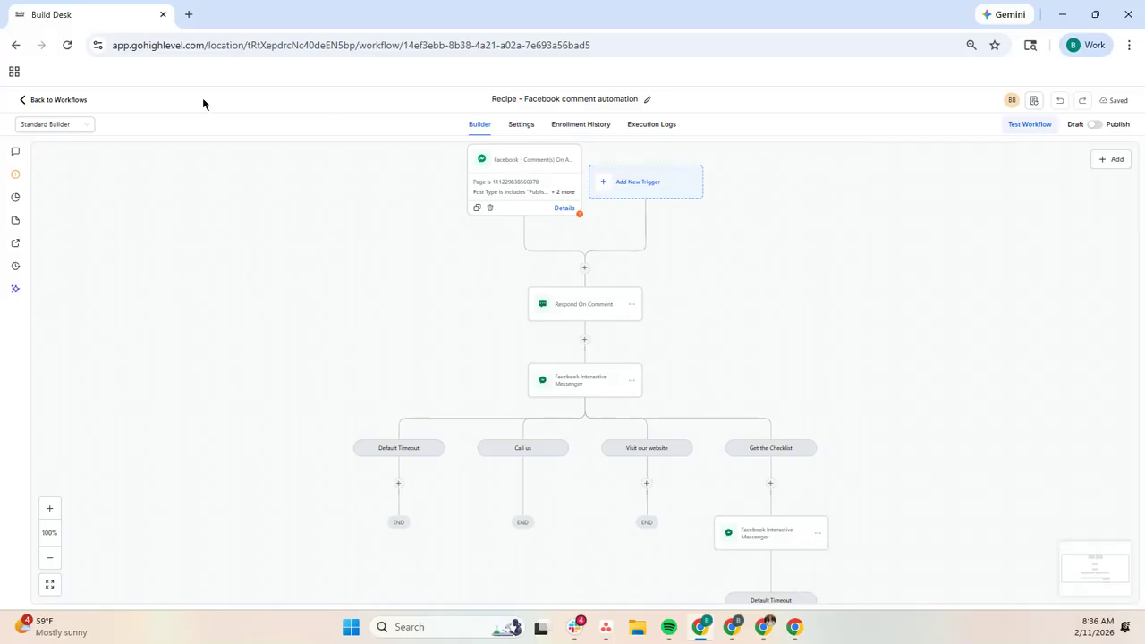
# Step: Leave the Facebook comment automation workflow and return to the workflow list
pyautogui.click(25, 100)
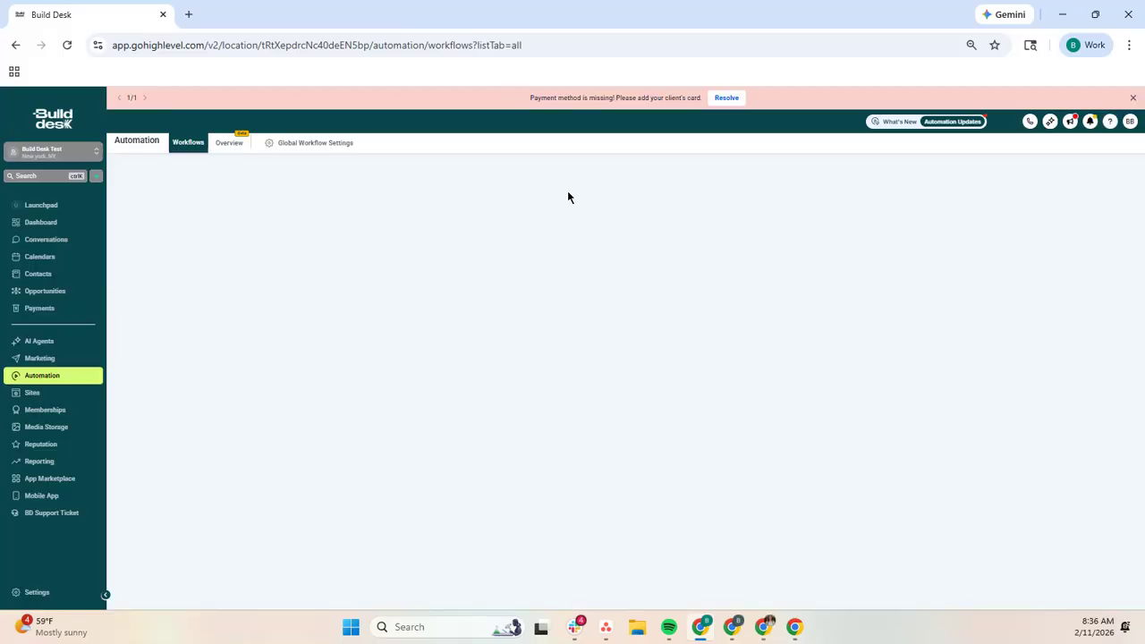